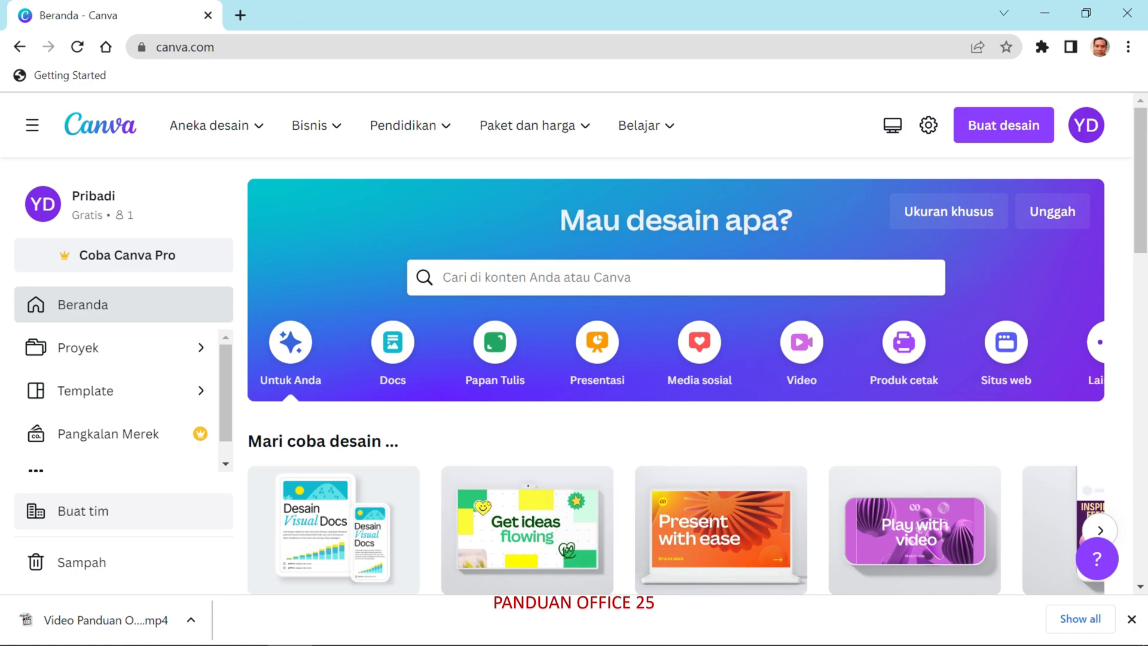
Step: Start a new blank Presentasi design in Canva
{"action": "left_click", "coordinate": [1131, 619]}
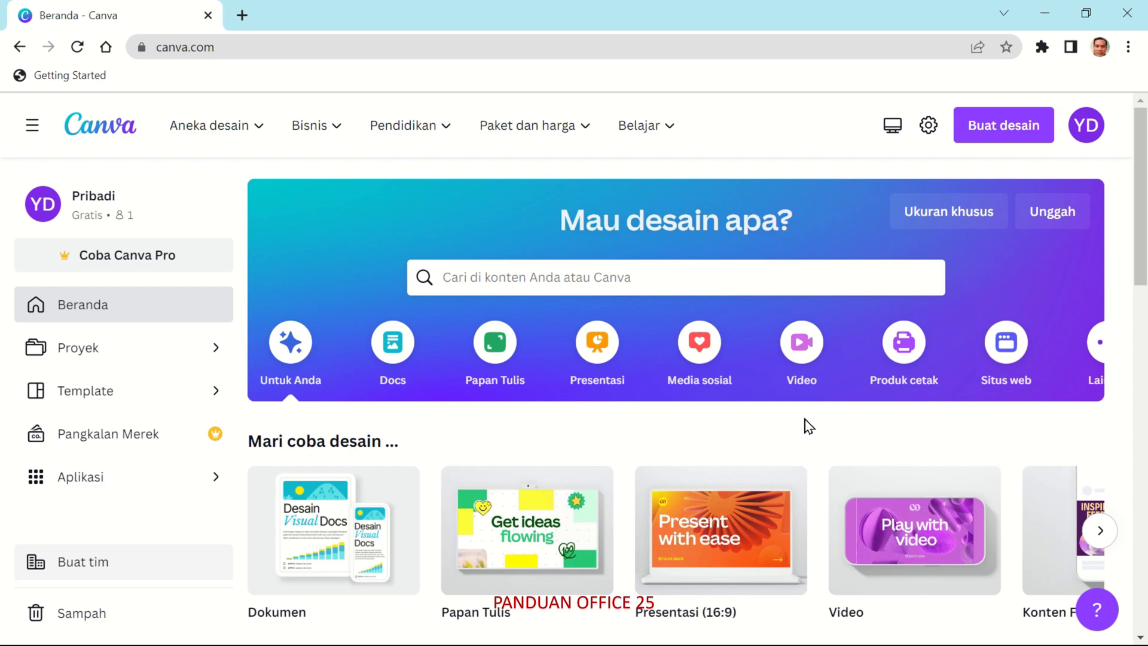
{"action": "left_click", "coordinate": [722, 536]}
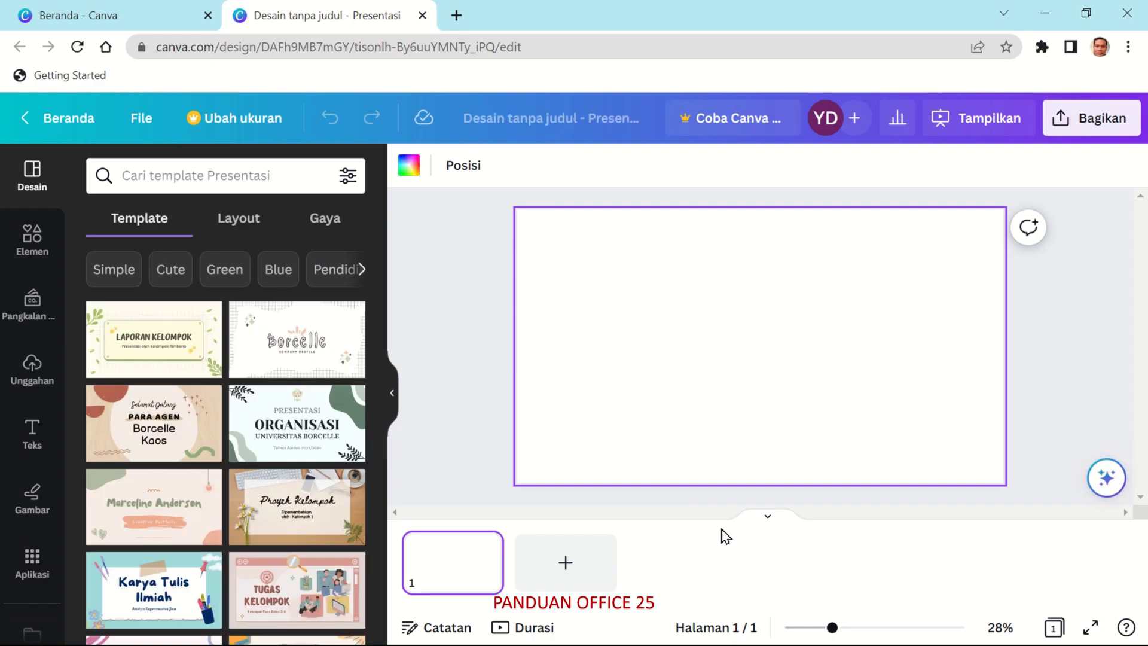
{"action": "scroll", "coordinate": [302, 297], "scroll_direction": "down", "scroll_amount": 2}
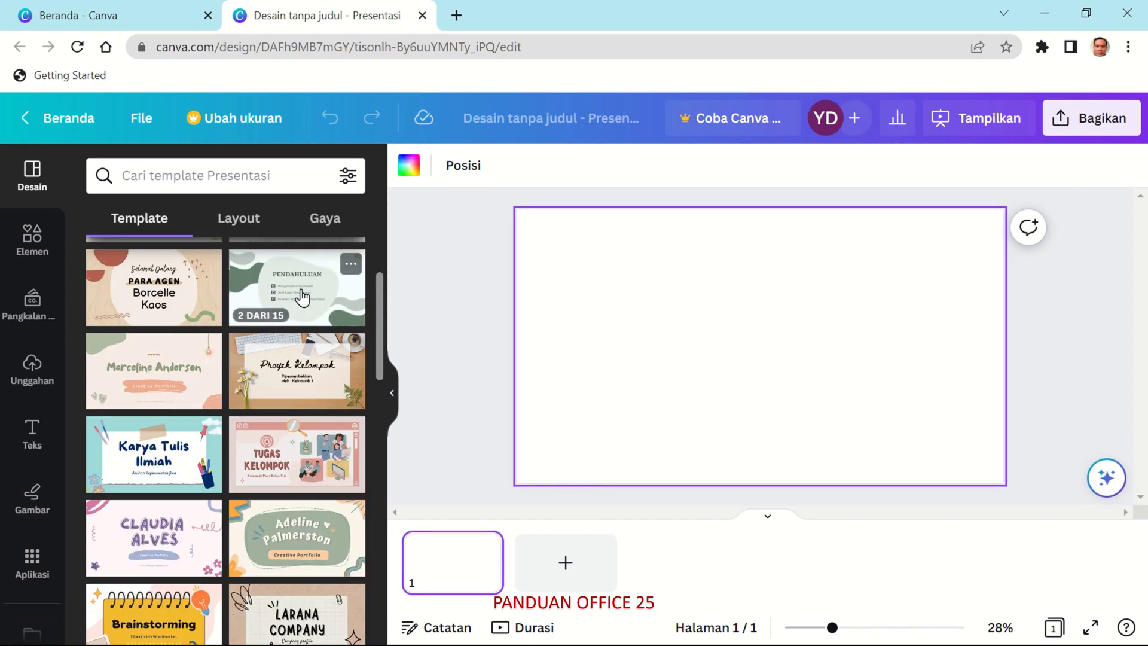
Step: Use the Hijau Pastel Abstrak Minimalis Organisasi title slide as page 1 and add Terima Kasih as page 2
{"action": "left_click", "coordinate": [302, 297]}
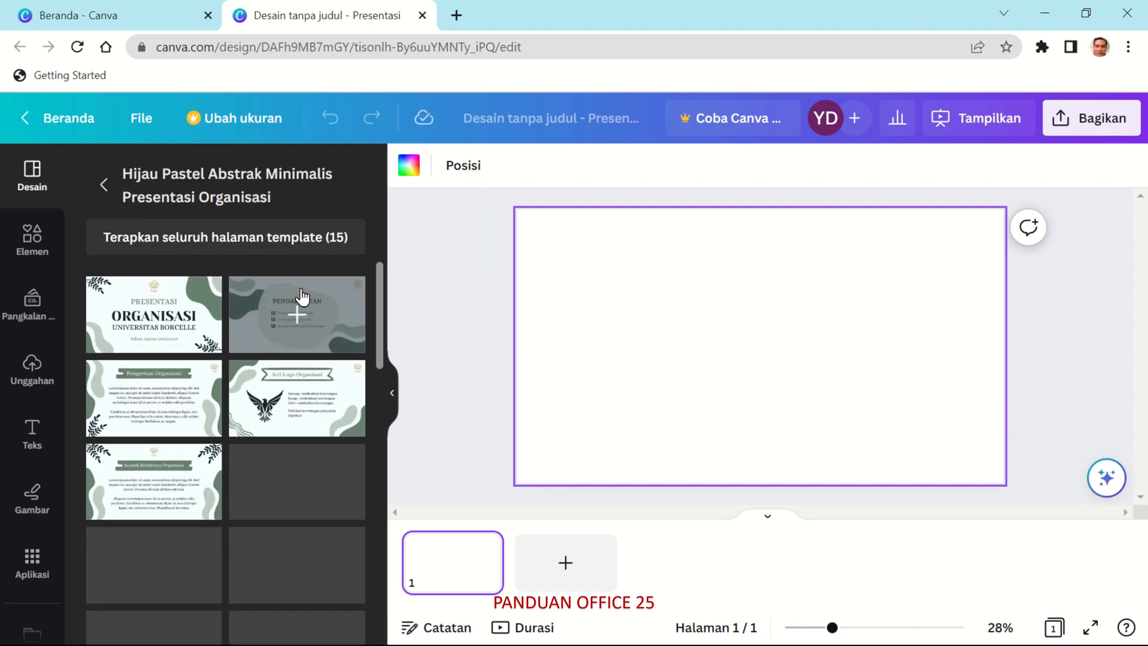
{"action": "left_click", "coordinate": [156, 323]}
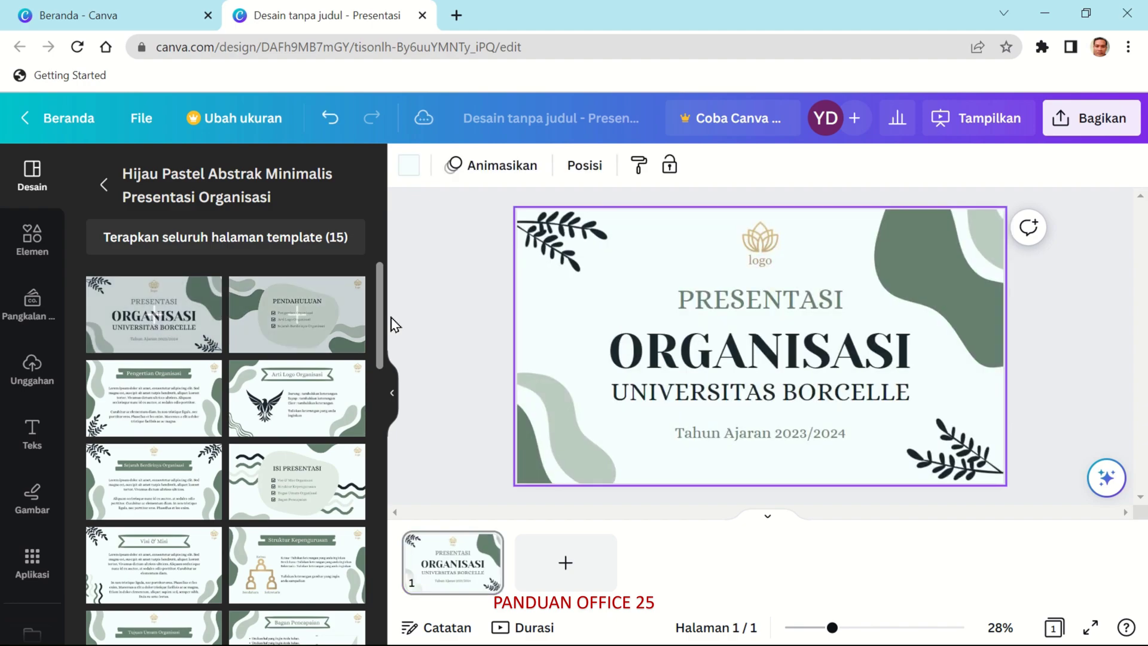
{"action": "left_click_drag", "start_coordinate": [381, 319], "coordinate": [368, 420]}
{"action": "scroll", "coordinate": [369, 420], "scroll_direction": "down", "scroll_amount": 2}
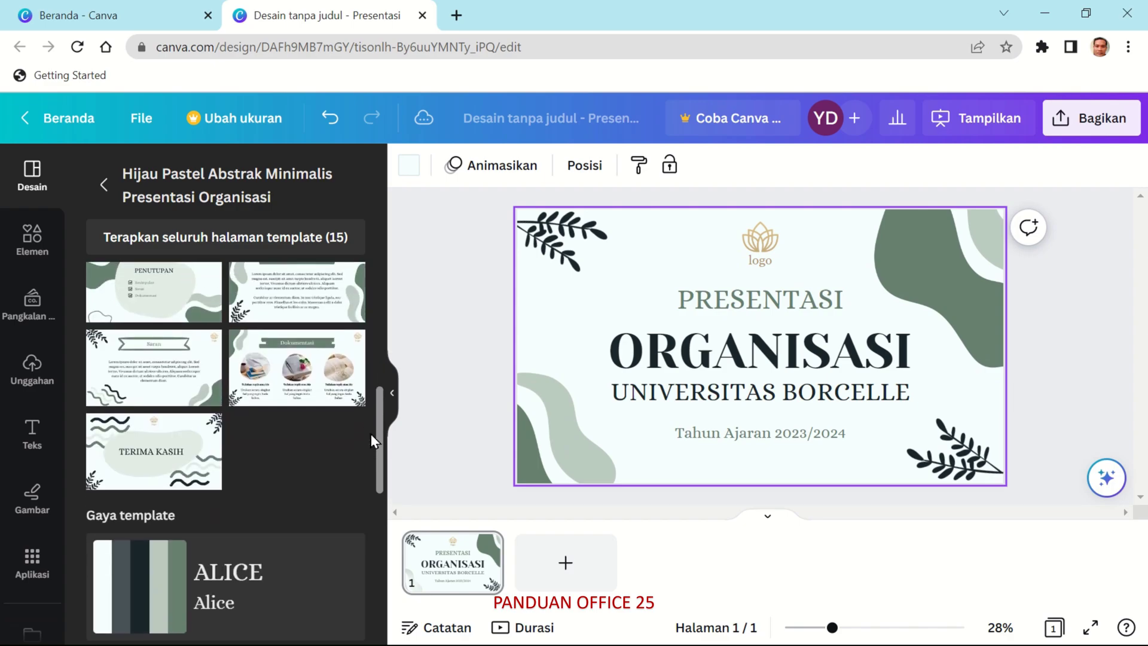
{"action": "left_click", "coordinate": [155, 457]}
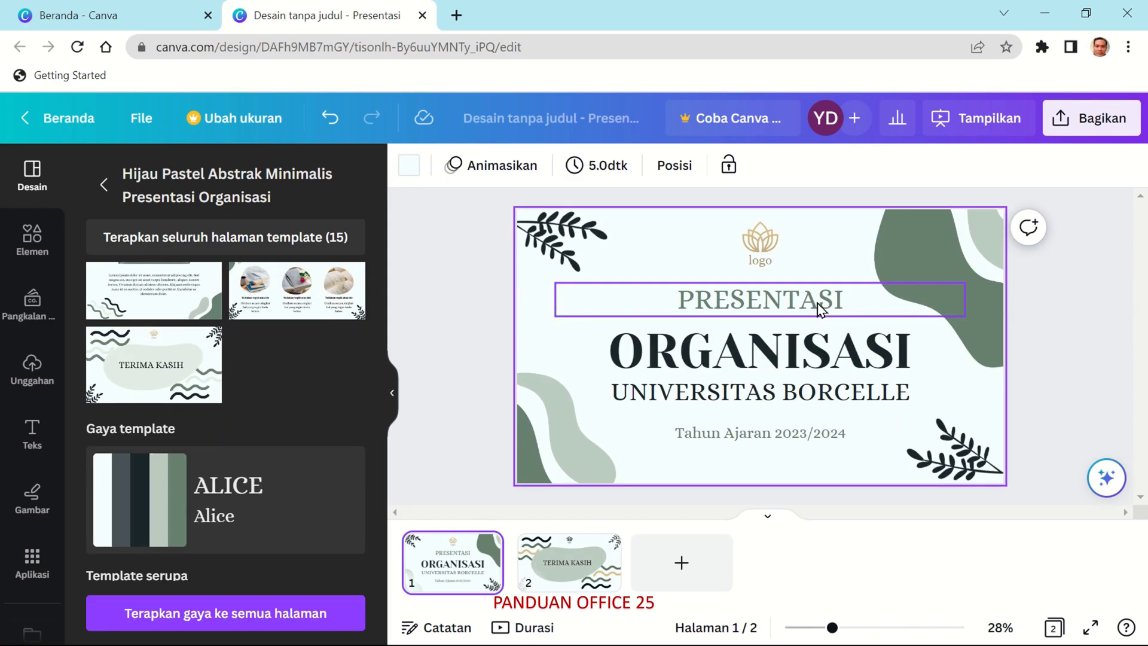
Step: Replace BORCELLE in the subtitle with PANDUAN OFFICE 25
{"action": "left_click", "coordinate": [804, 400]}
{"action": "left_click", "coordinate": [905, 390]}
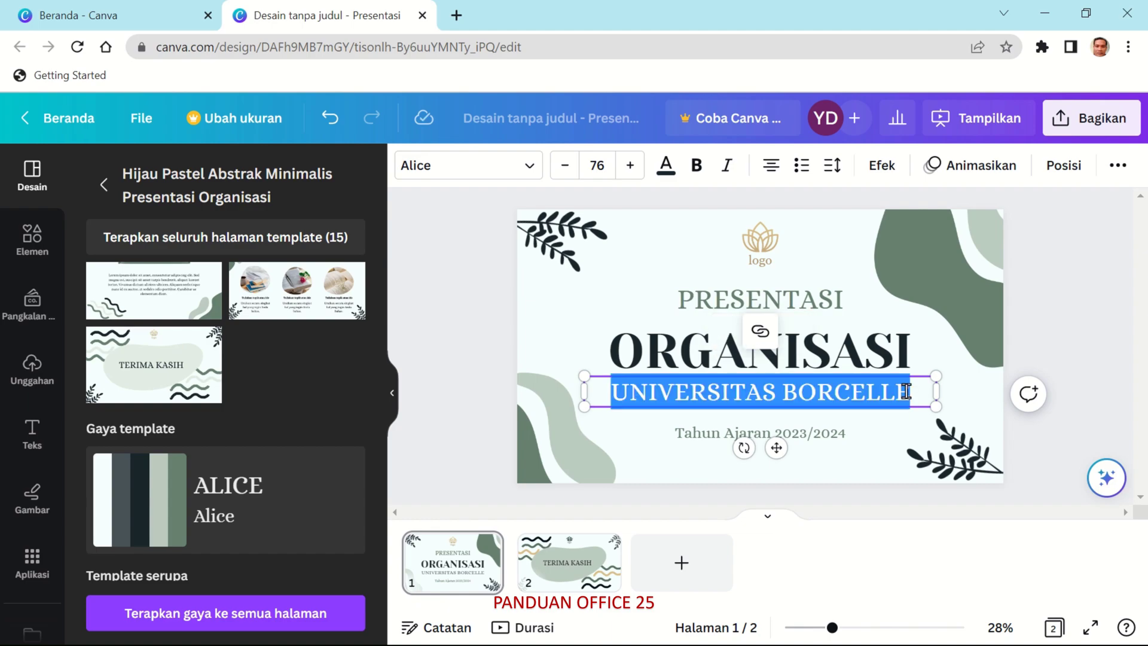
{"action": "left_click", "coordinate": [906, 391]}
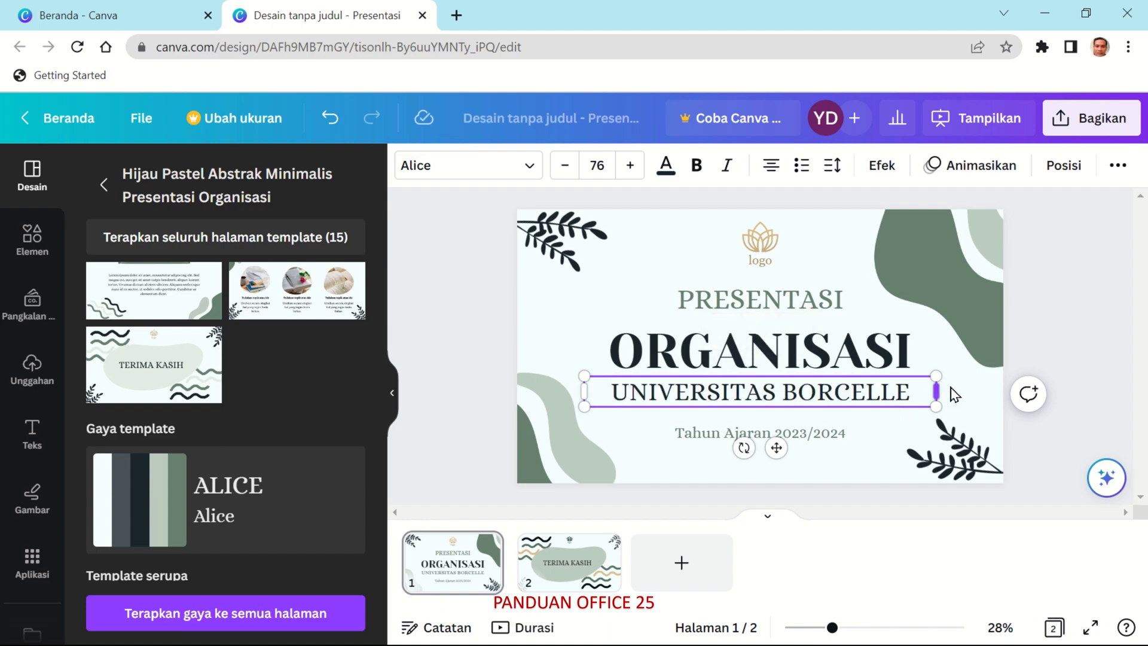
{"action": "key", "text": "BackSpace"}
{"action": "key", "text": "BackSpace"}
{"action": "key", "text": "BackSpace"}
{"action": "key", "text": "BackSpace"}
{"action": "key", "text": "BackSpace"}
{"action": "key", "text": "BackSpace"}
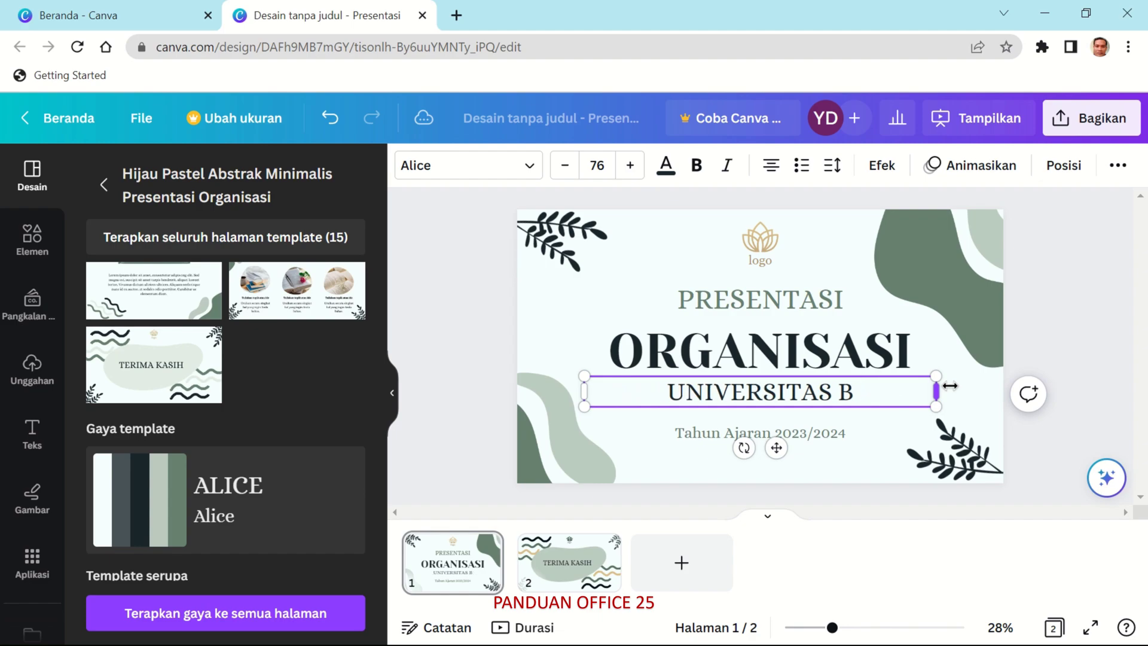
{"action": "key", "text": "BackSpace"}
{"action": "type", "text": "PA"}
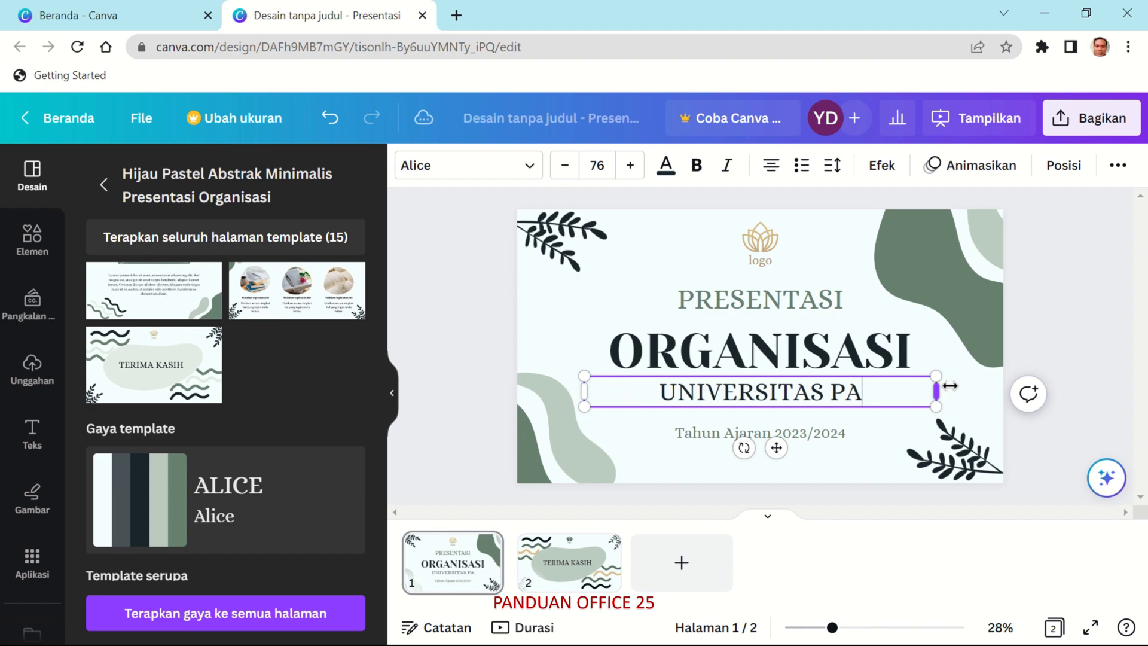
{"action": "type", "text": "NDUAN"}
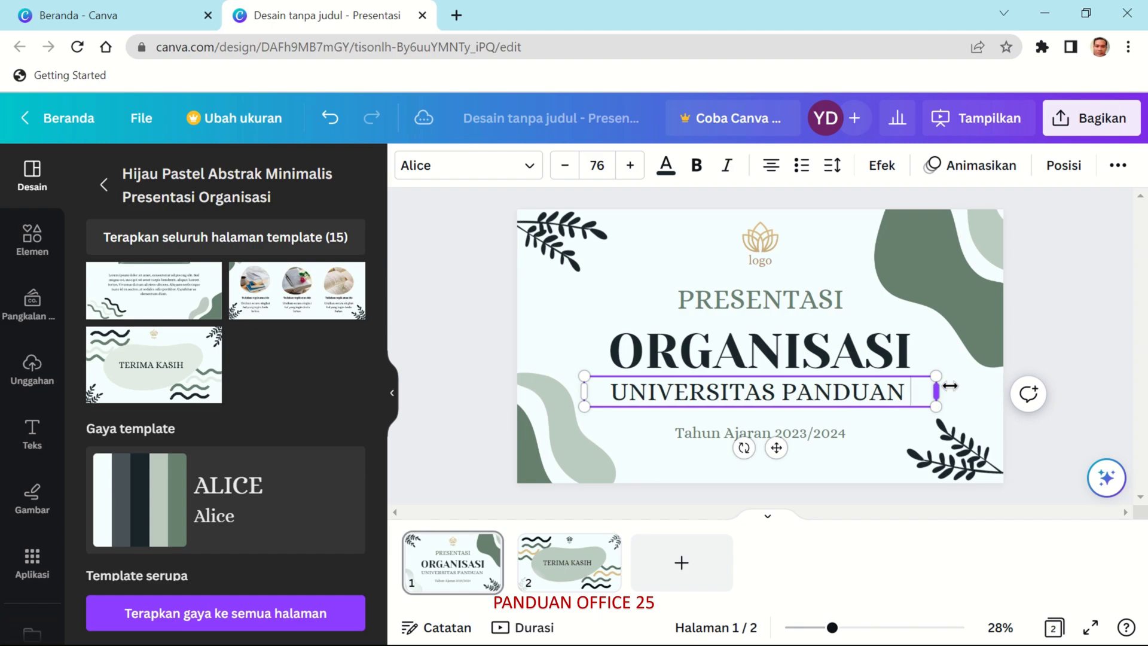
{"action": "type", "text": " OFF"}
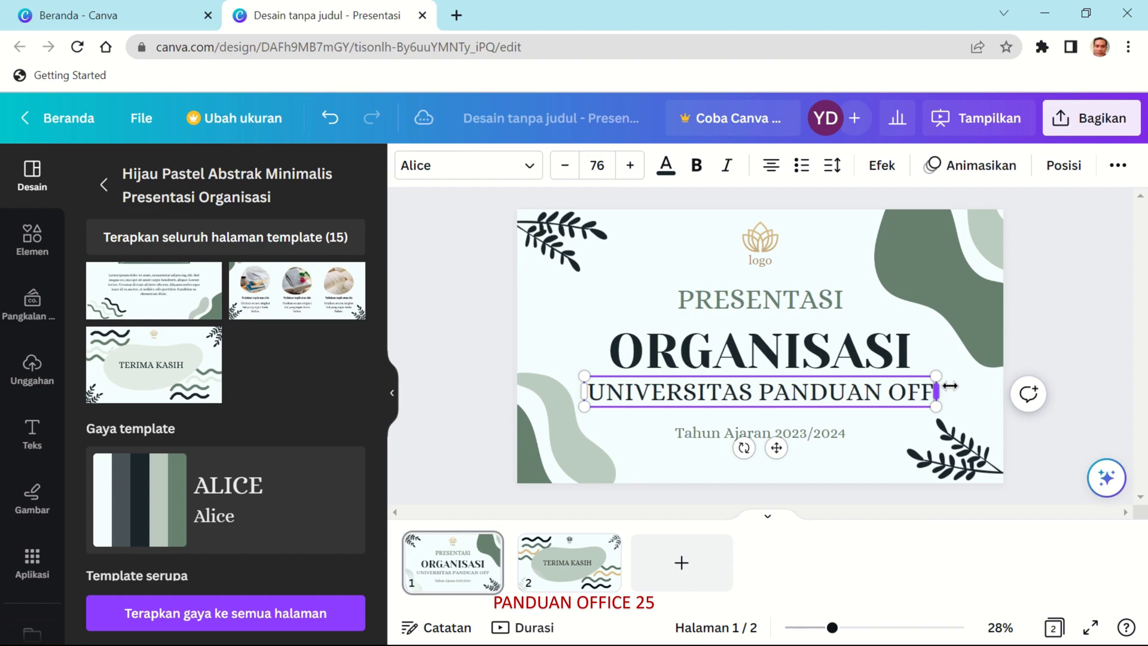
{"action": "type", "text": "ICE"}
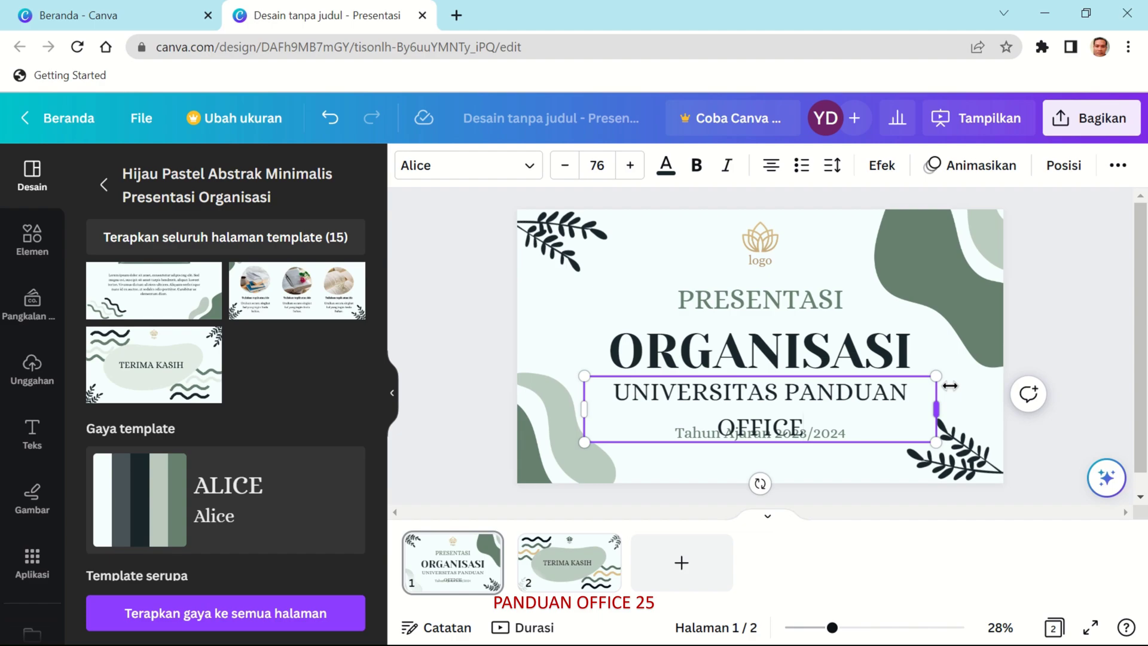
{"action": "type", "text": " 25"}
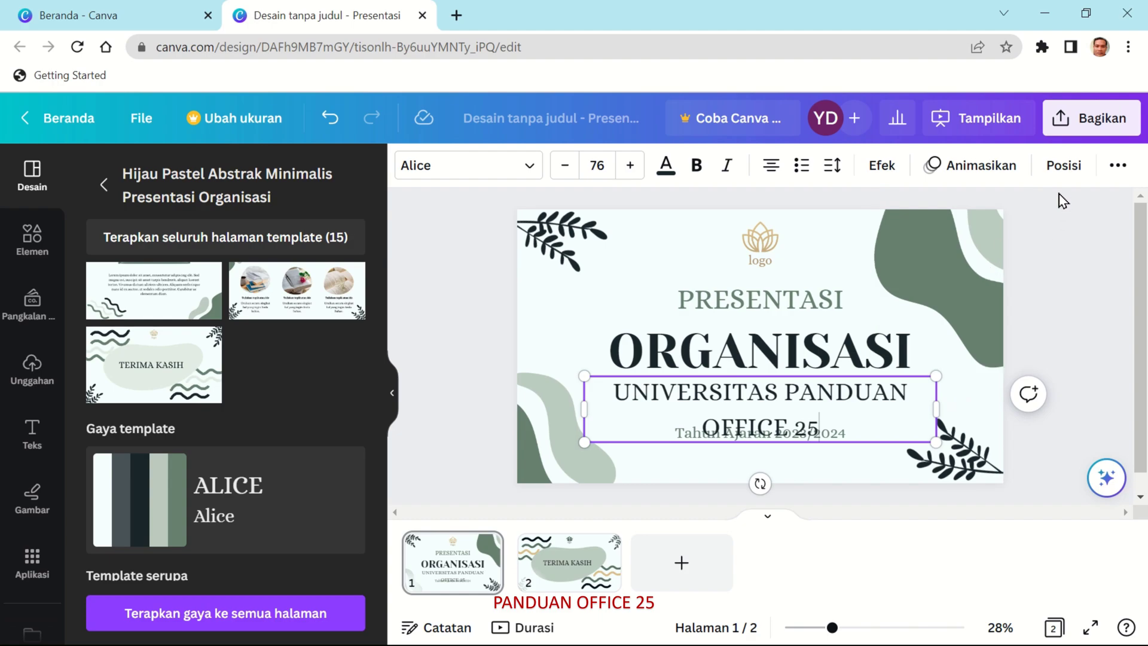
Step: Reduce the subtitle's Jarak baris line spacing to 0.88
{"action": "left_click", "coordinate": [830, 173]}
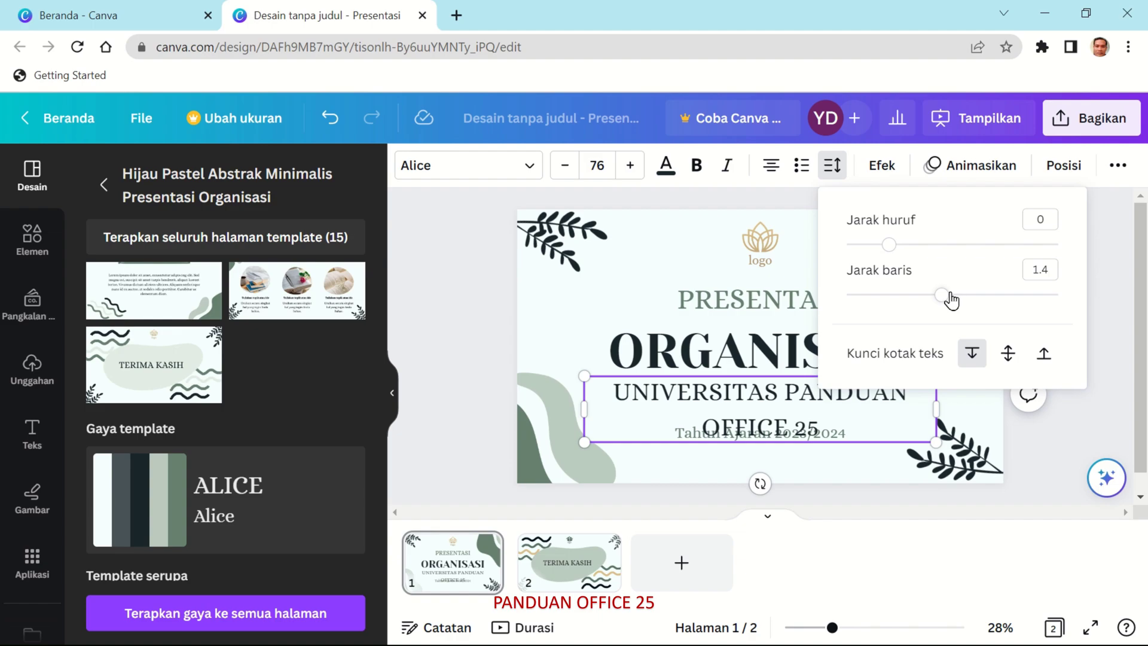
{"action": "mouse_move", "coordinate": [951, 300]}
{"action": "left_mouse_down"}
{"action": "mouse_move", "coordinate": [872, 309]}
{"action": "mouse_move", "coordinate": [888, 311]}
{"action": "left_mouse_up"}
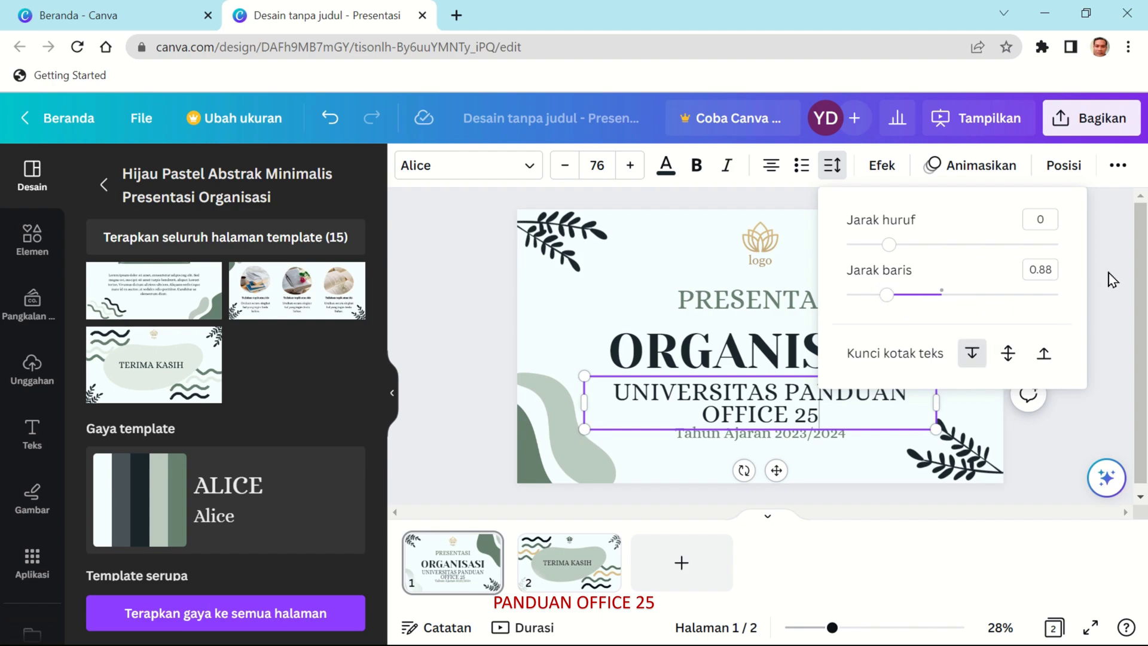
{"action": "key", "text": "Escape"}
Step: Colour the ORGANISASI title pink
{"action": "left_click", "coordinate": [1025, 318]}
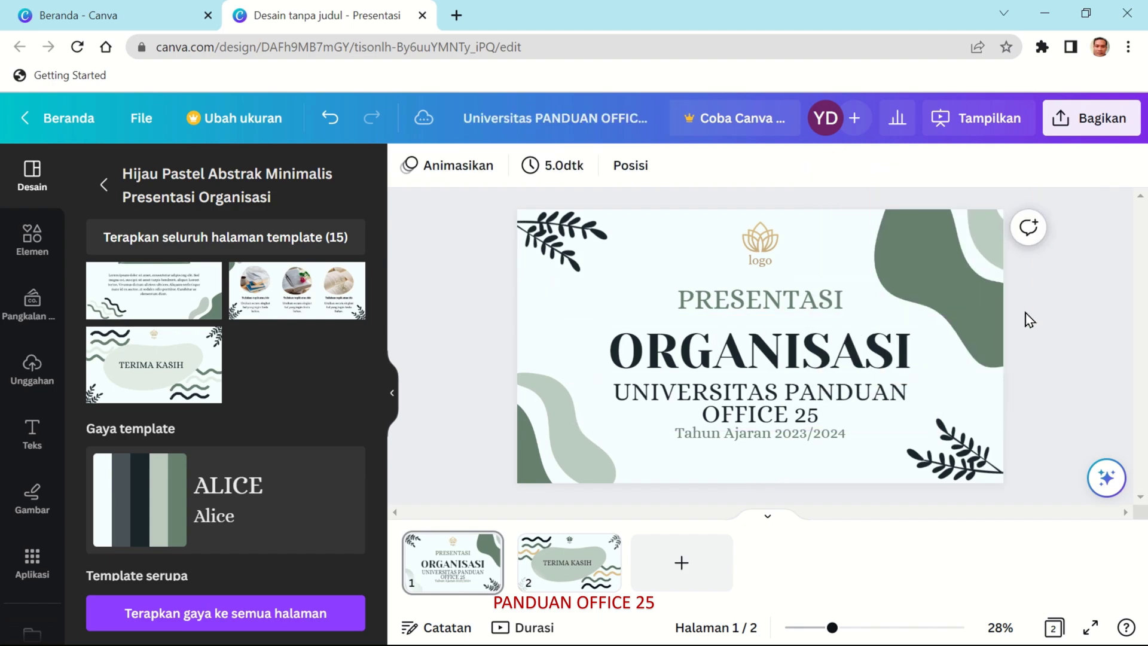
{"action": "left_click", "coordinate": [681, 359]}
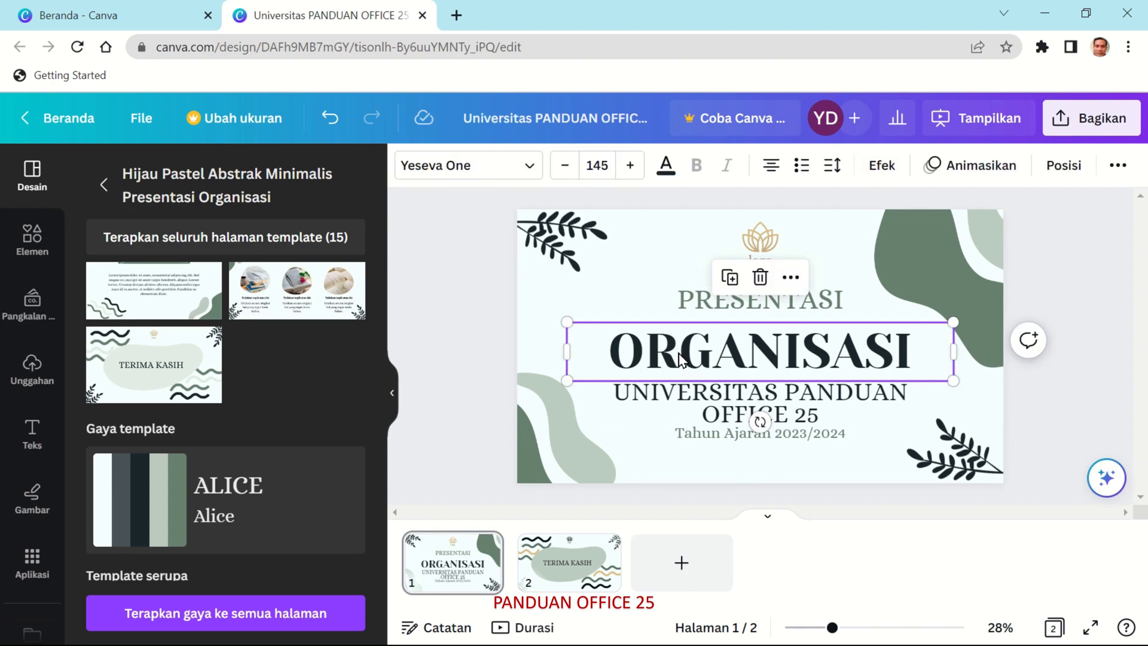
{"action": "left_click", "coordinate": [665, 170]}
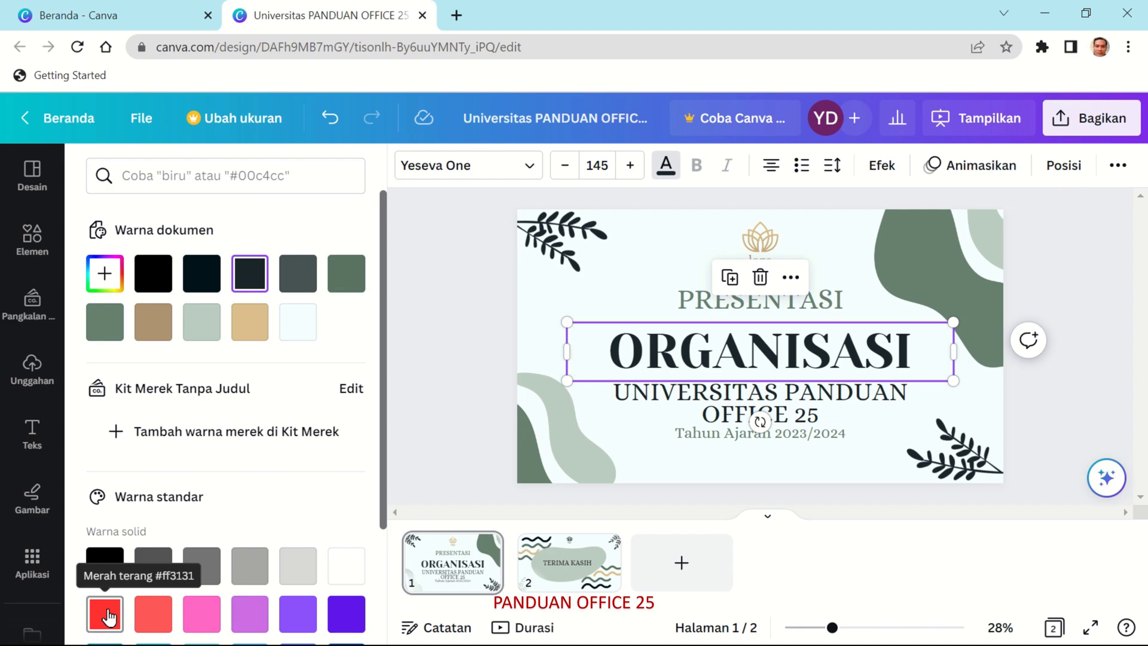
{"action": "left_click", "coordinate": [201, 614]}
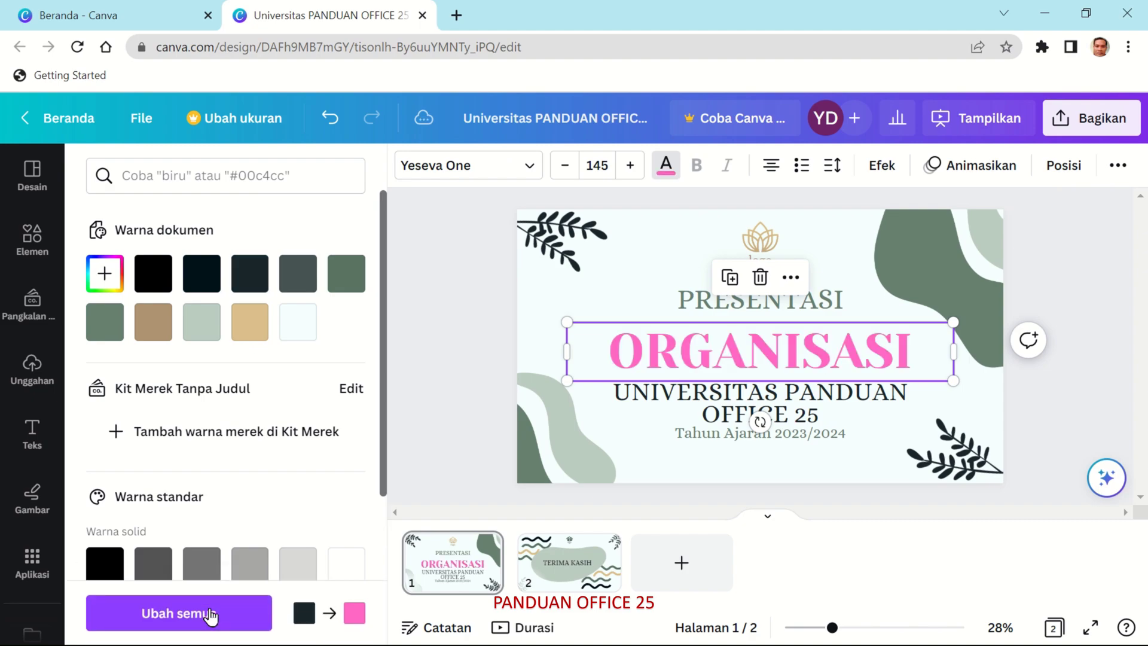
{"action": "left_click", "coordinate": [481, 335]}
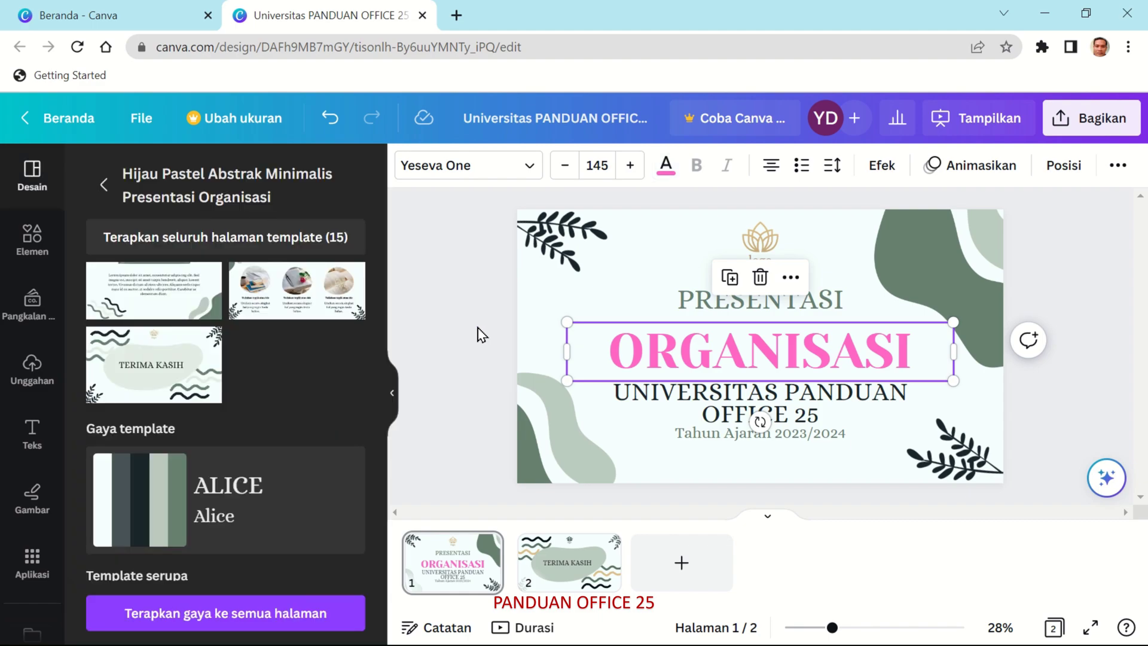
{"action": "left_click", "coordinate": [1045, 280]}
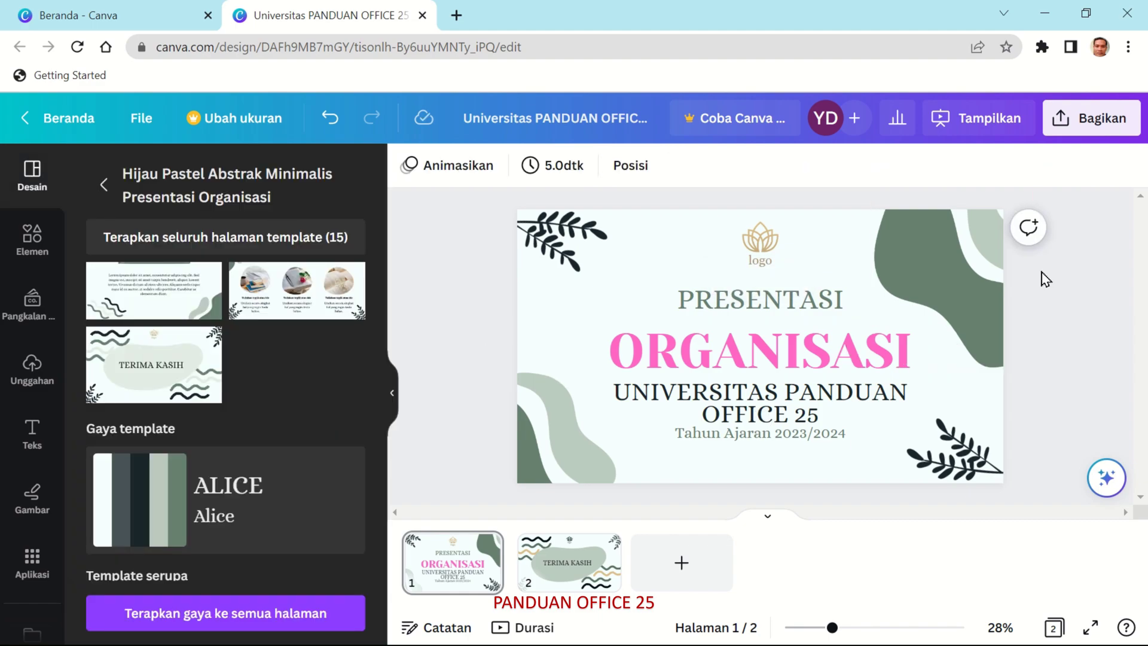
Step: Colour the UNIVERSITAS PANDUAN OFFICE 25 subtitle purple from Warna standar
{"action": "left_click", "coordinate": [763, 415]}
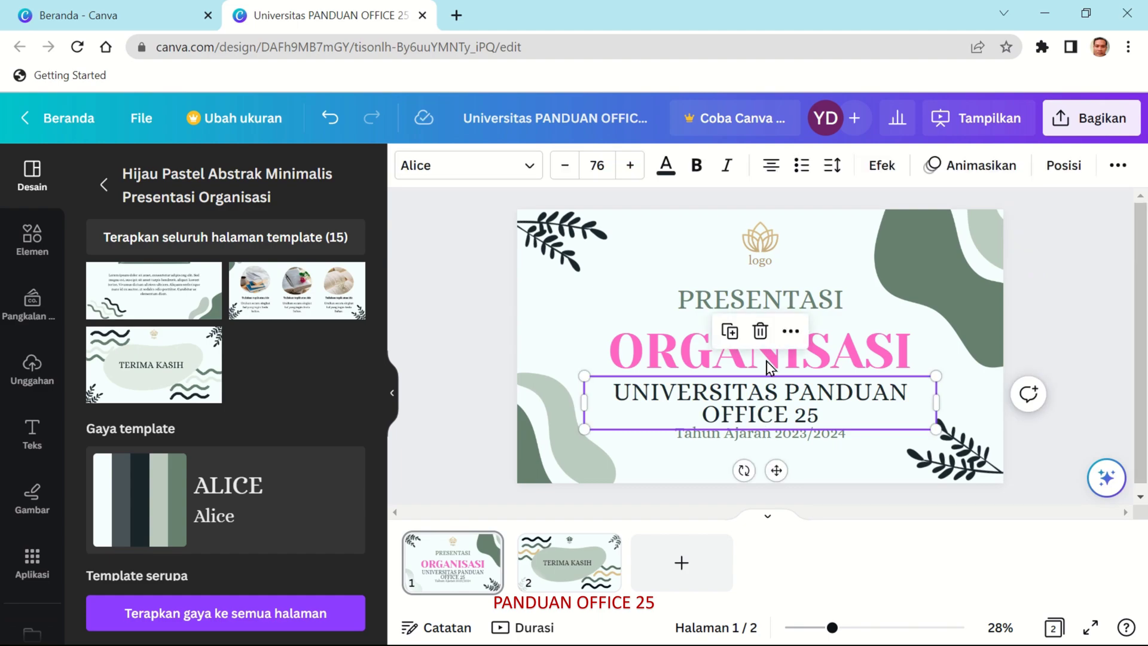
{"action": "left_click", "coordinate": [666, 165]}
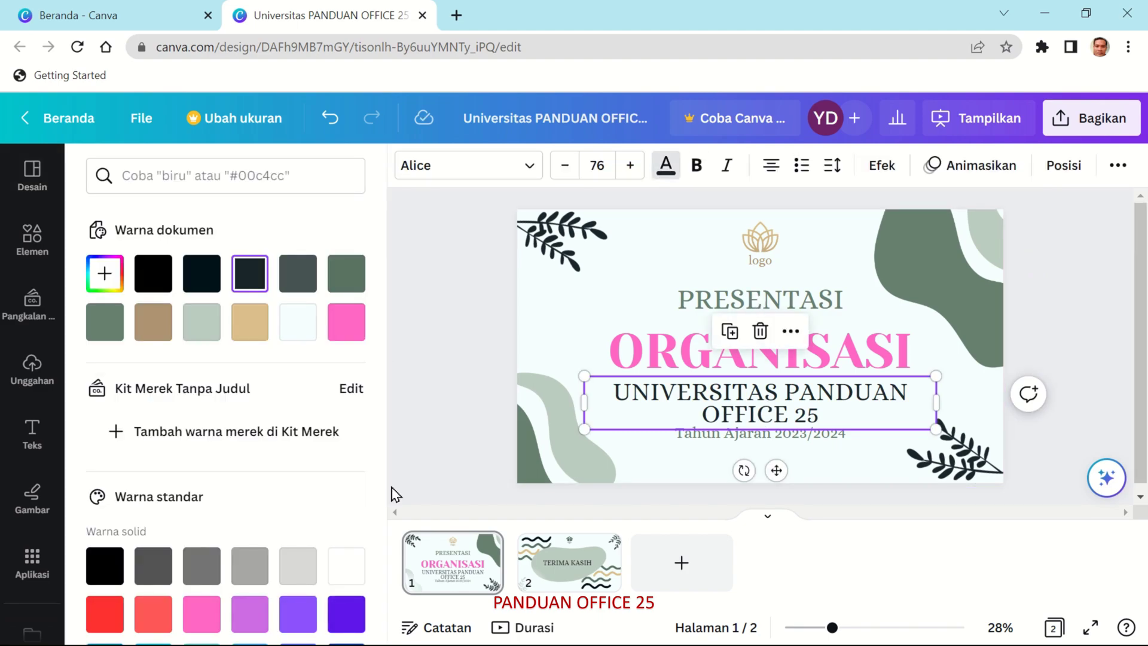
{"action": "left_click", "coordinate": [298, 614]}
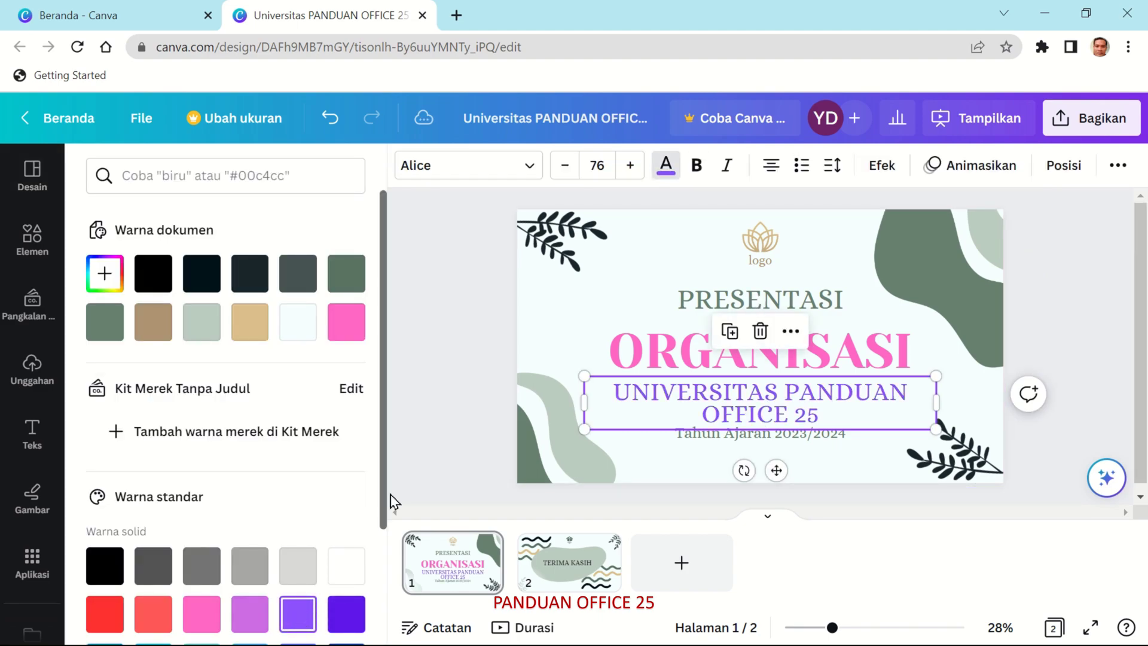
{"action": "left_click", "coordinate": [445, 329]}
{"action": "left_click", "coordinate": [466, 332]}
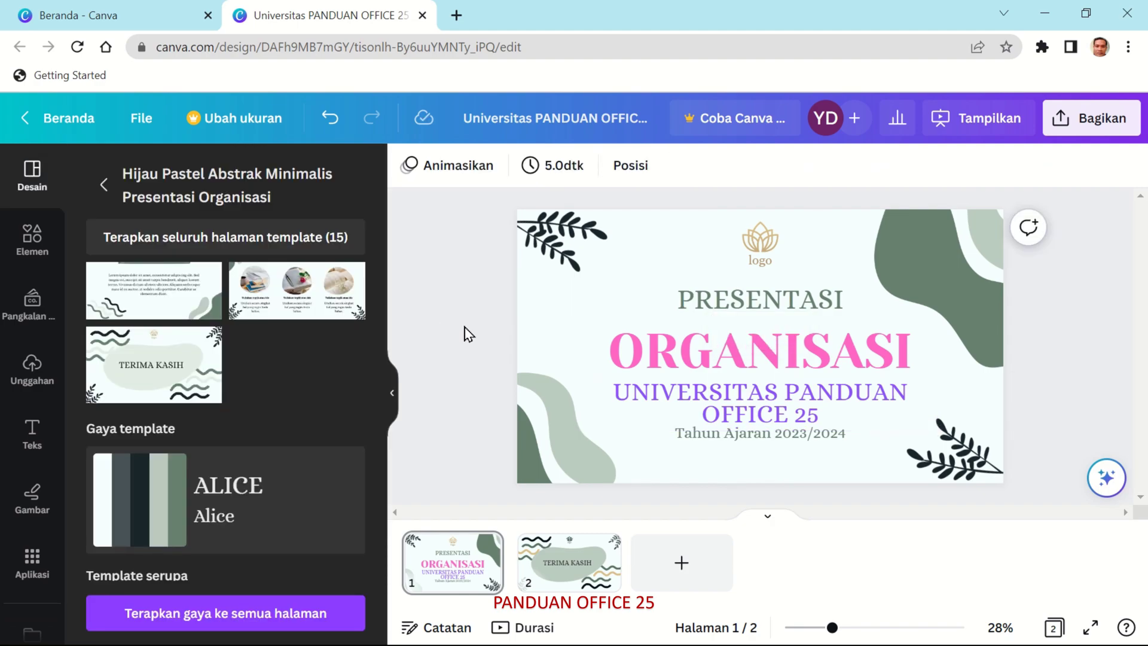
Step: Nudge the ORGANISASI text box up, from Y 444.2 to 423.6
{"action": "left_click", "coordinate": [736, 358]}
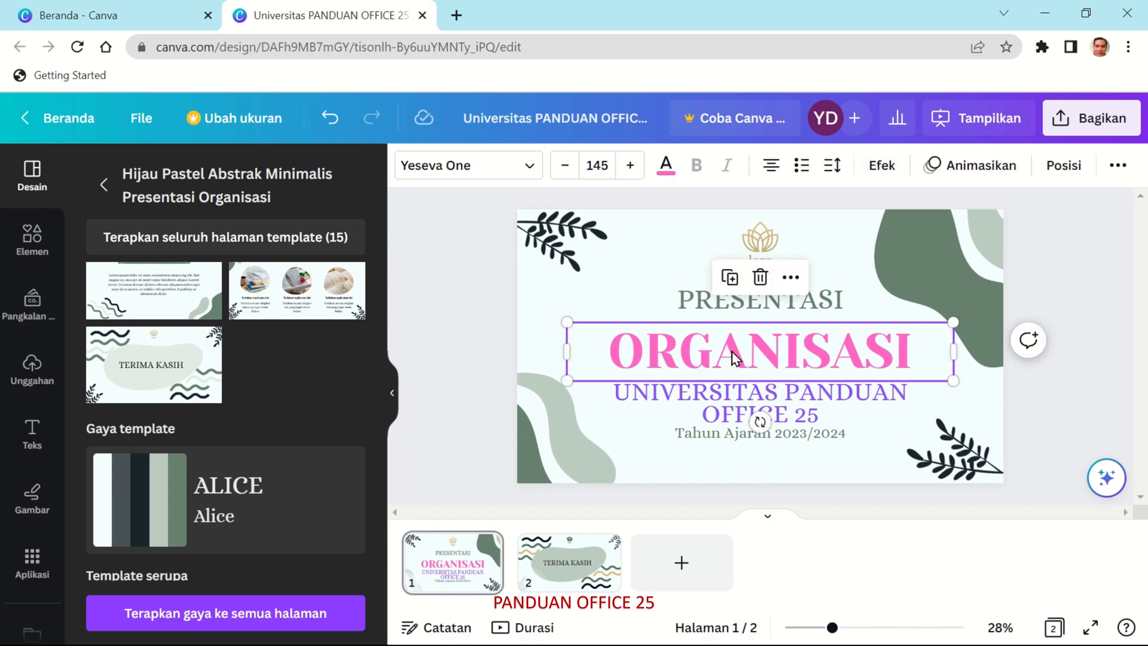
{"action": "left_click", "coordinate": [736, 357]}
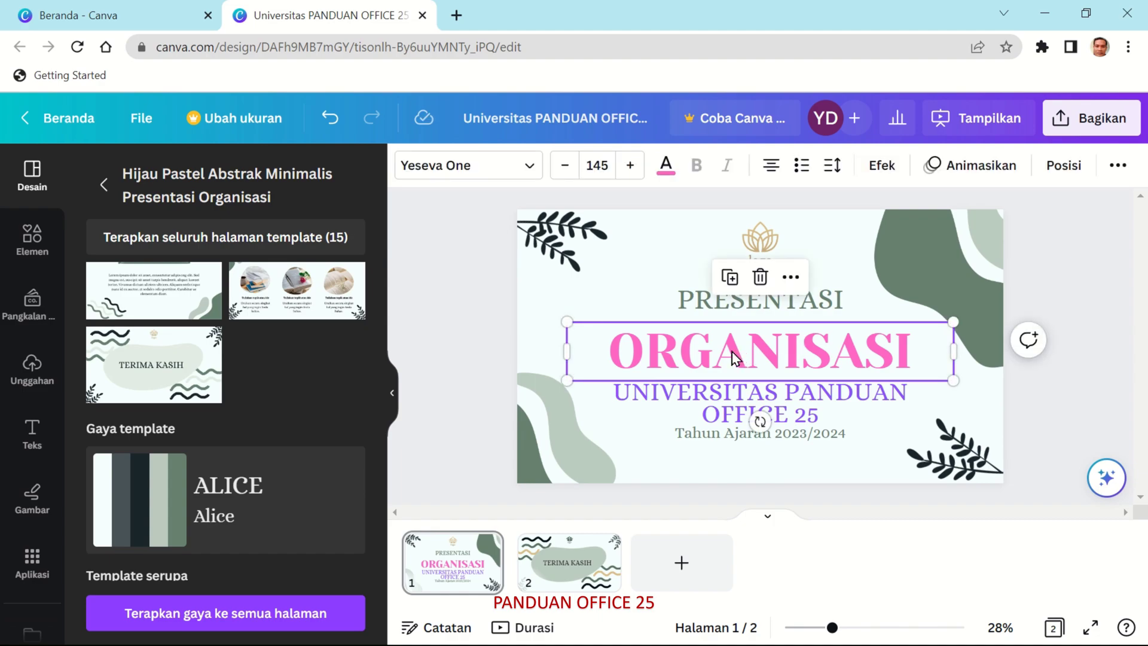
{"action": "double_click", "coordinate": [736, 358]}
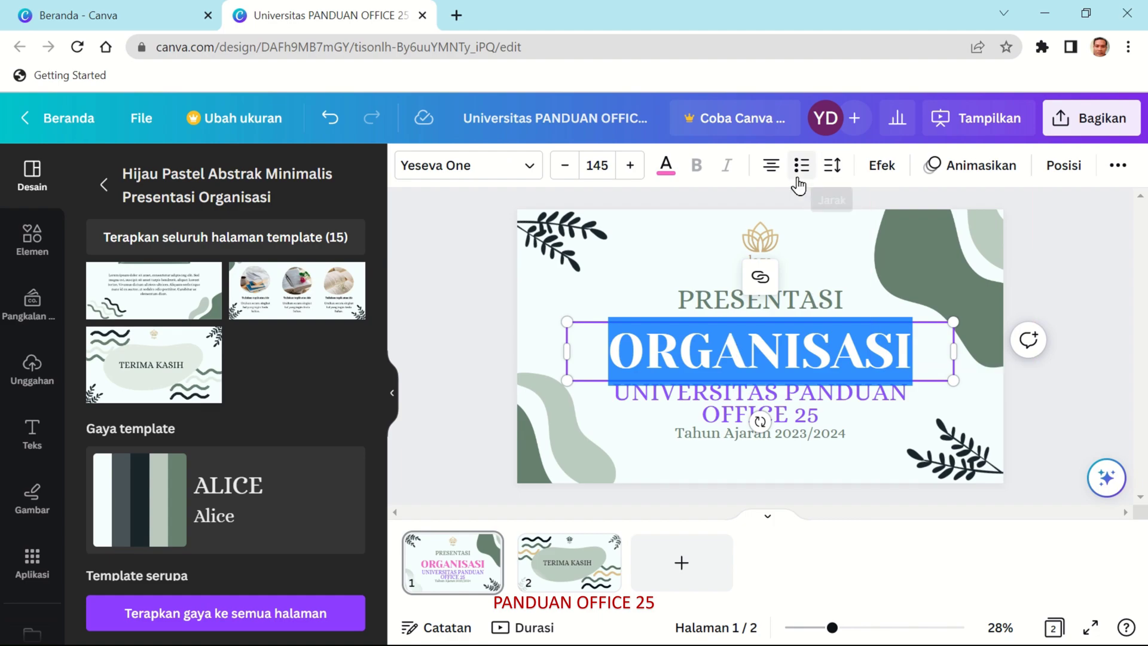
{"action": "left_click", "coordinate": [1064, 170]}
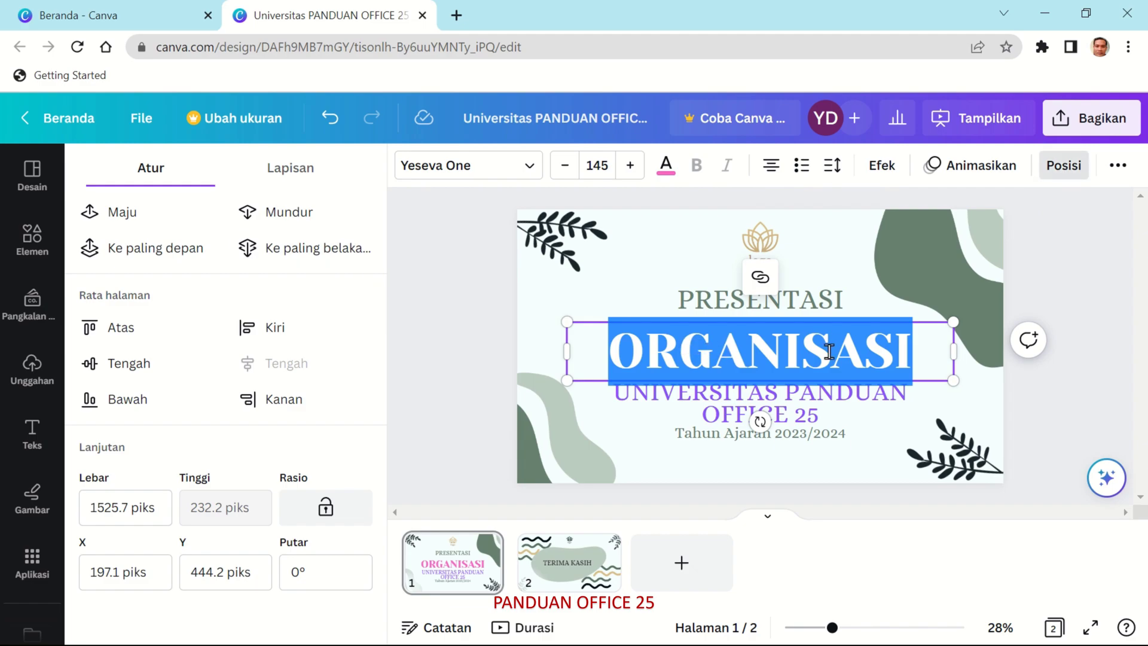
{"action": "left_click", "coordinate": [921, 326]}
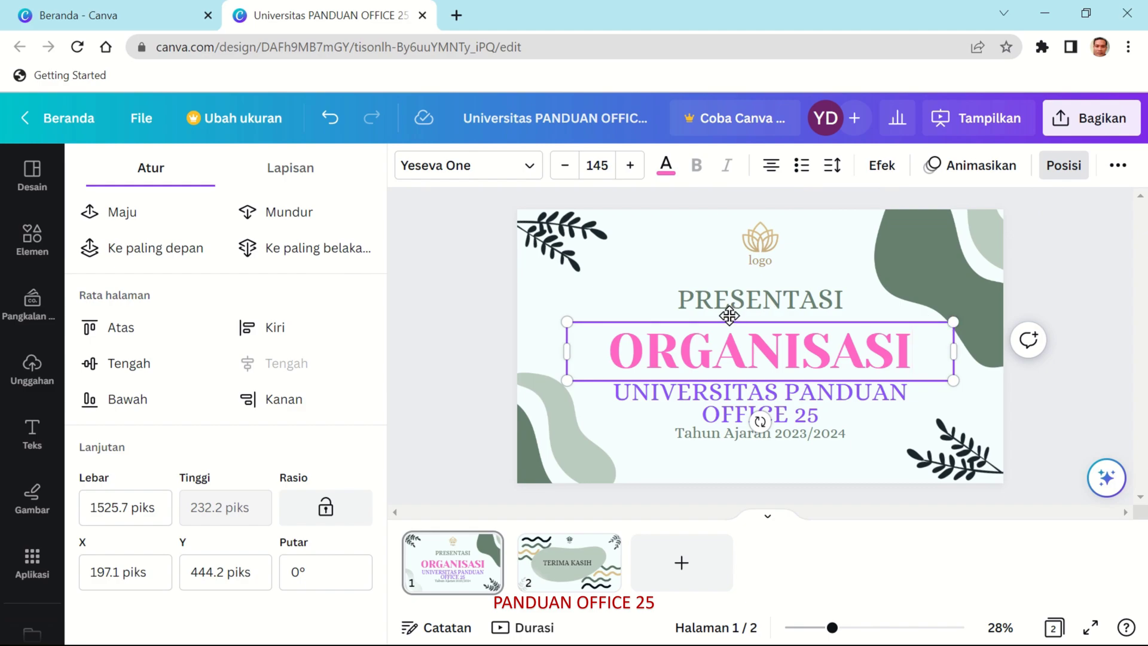
{"action": "left_click_drag", "start_coordinate": [729, 320], "coordinate": [729, 313]}
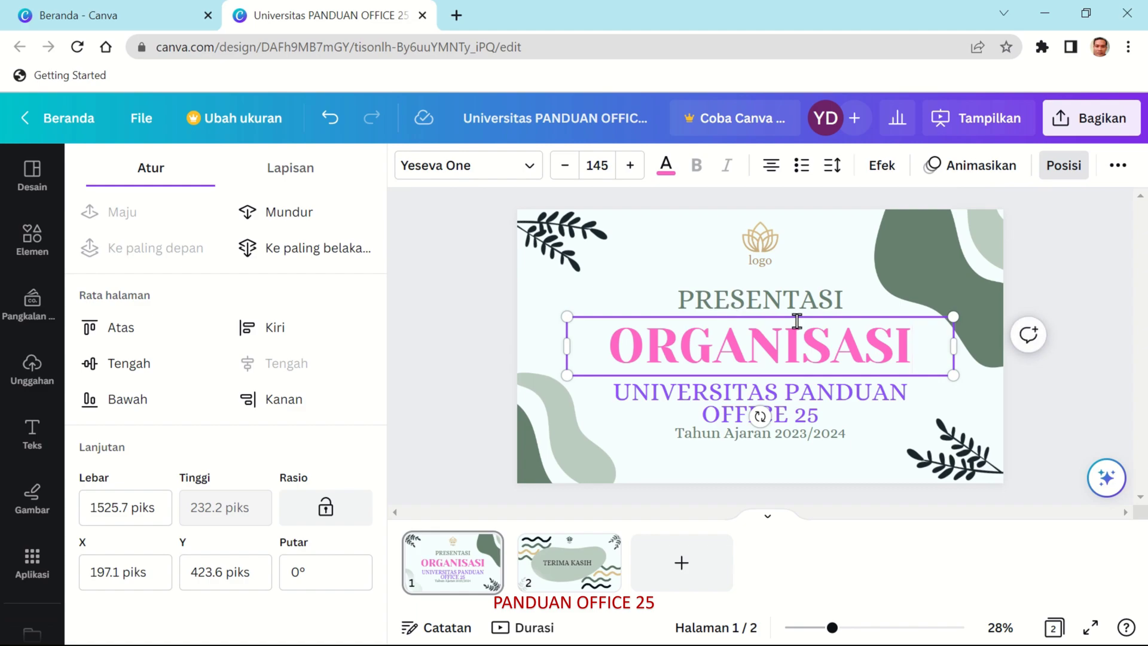
{"action": "left_click", "coordinate": [1058, 287]}
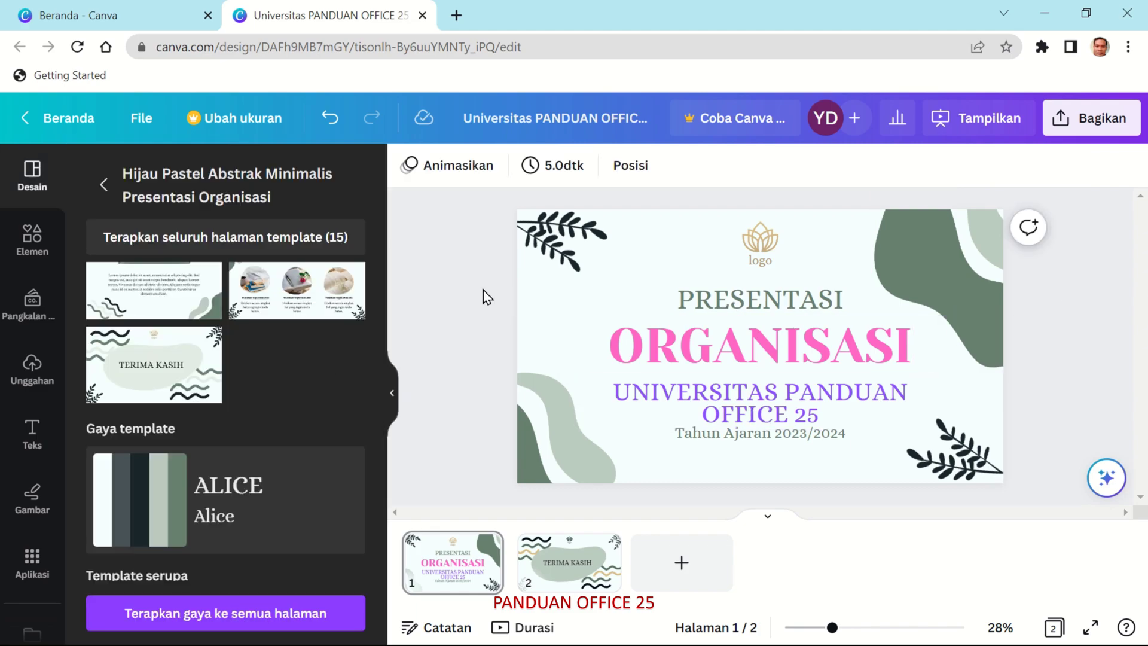
Step: Select the top-left leaf graphic on the title slide and open Animasikan
{"action": "left_click", "coordinate": [559, 571]}
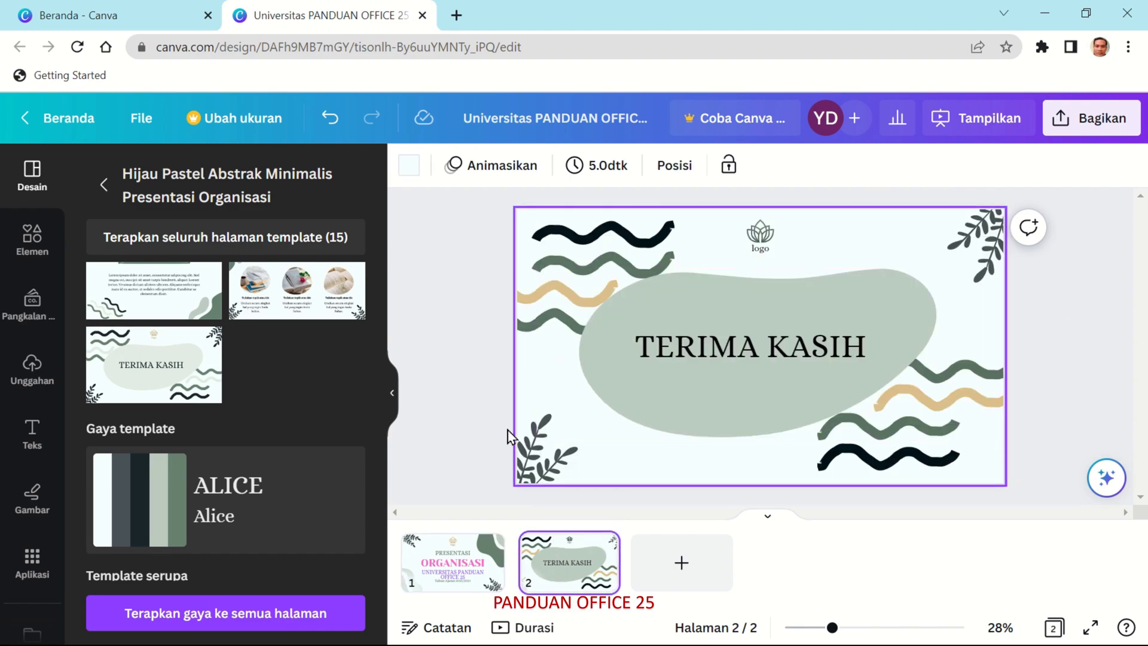
{"action": "left_click", "coordinate": [453, 555]}
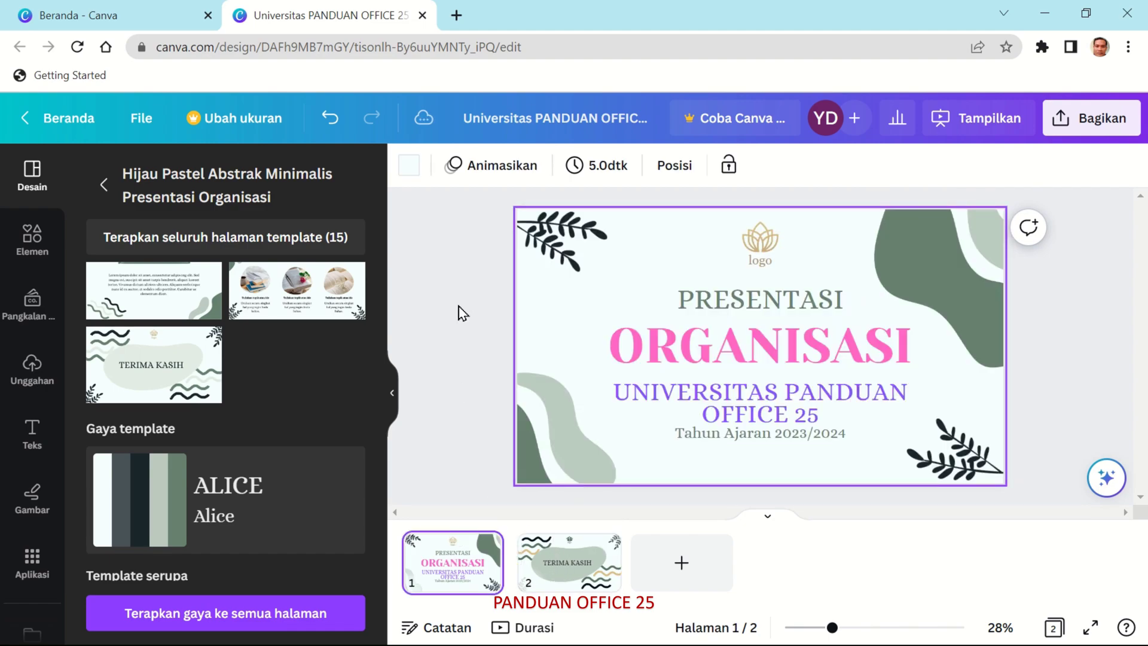
{"action": "left_click", "coordinate": [550, 254]}
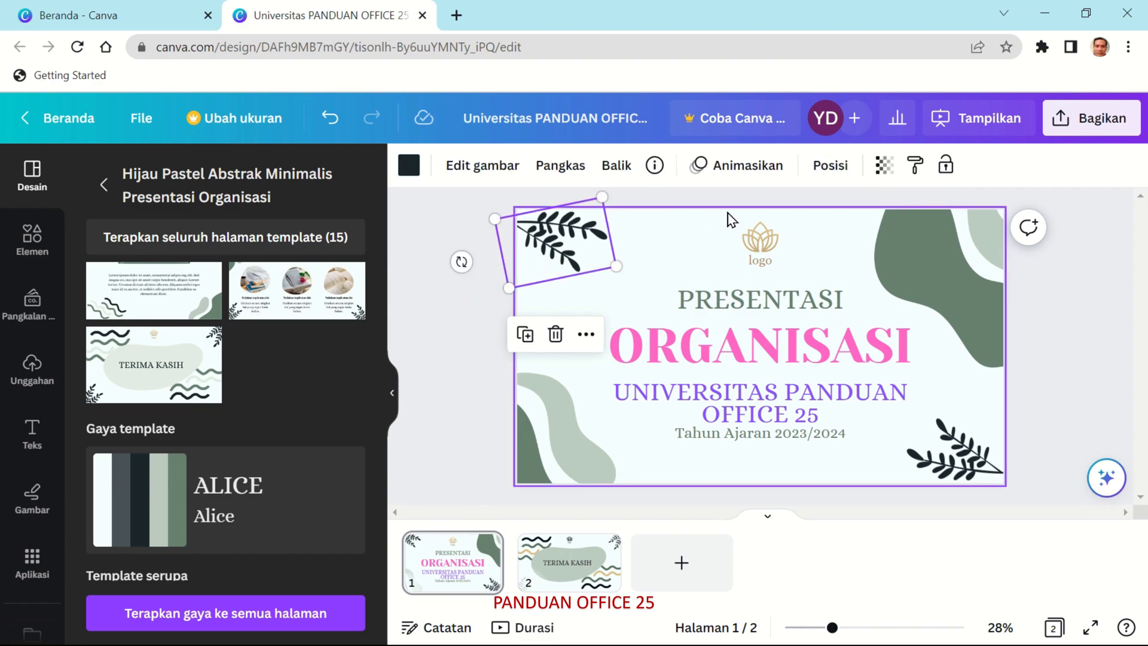
{"action": "left_click", "coordinate": [753, 172]}
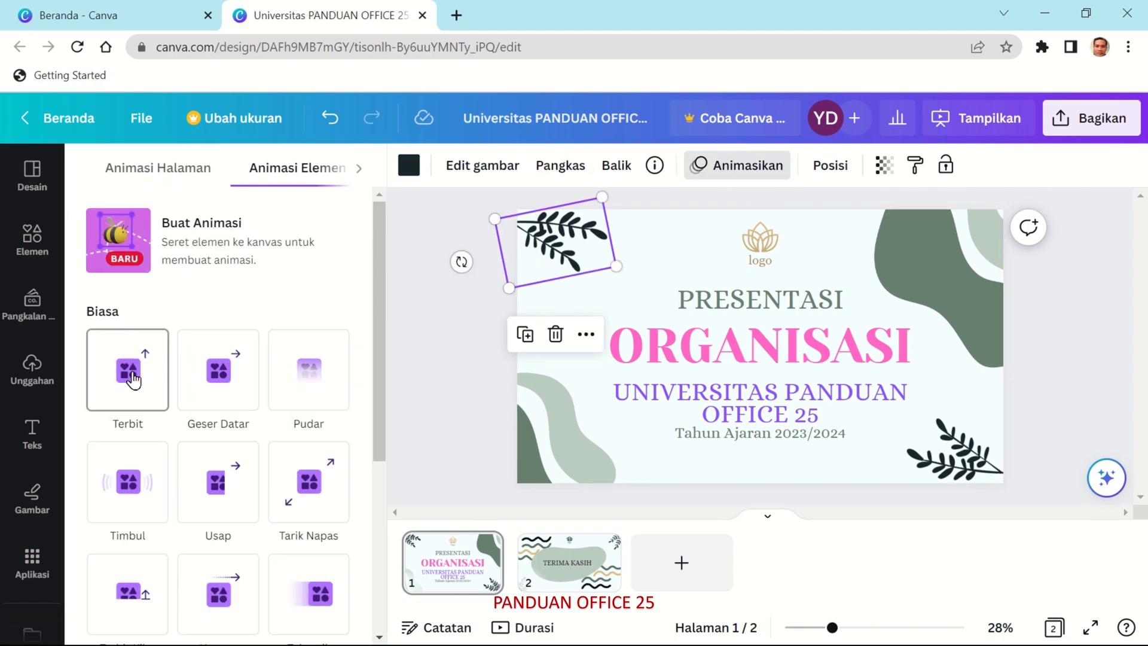
Step: Apply the Geser Datar animation to the top-left leaf, then select other slide elements
{"action": "left_click", "coordinate": [218, 371]}
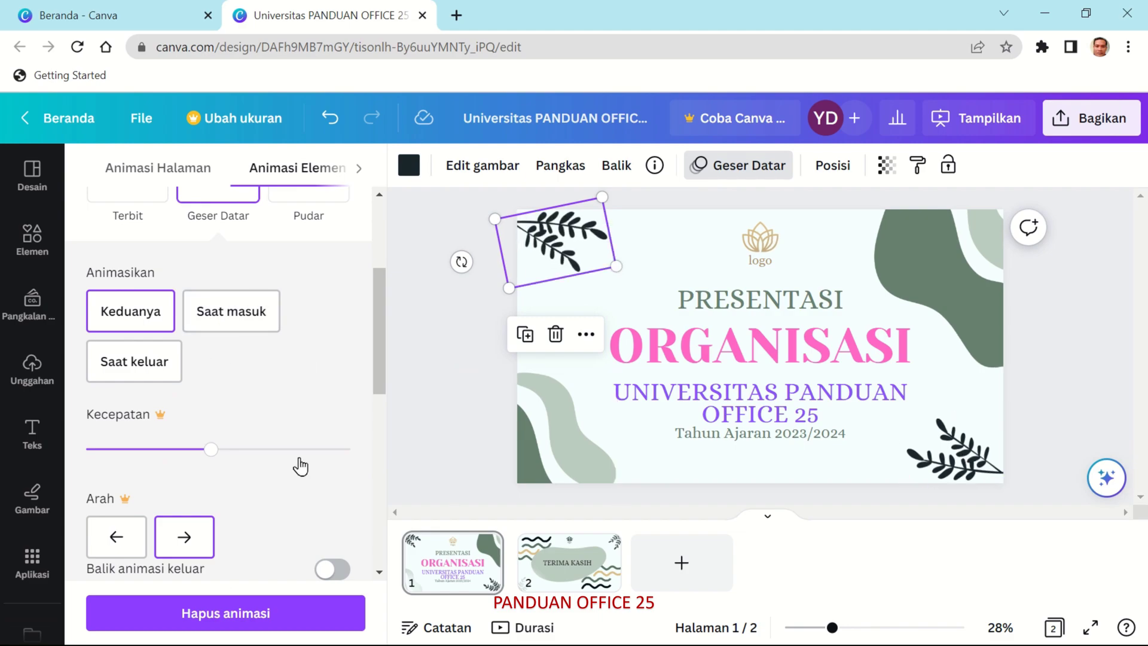
{"action": "left_click", "coordinate": [946, 472]}
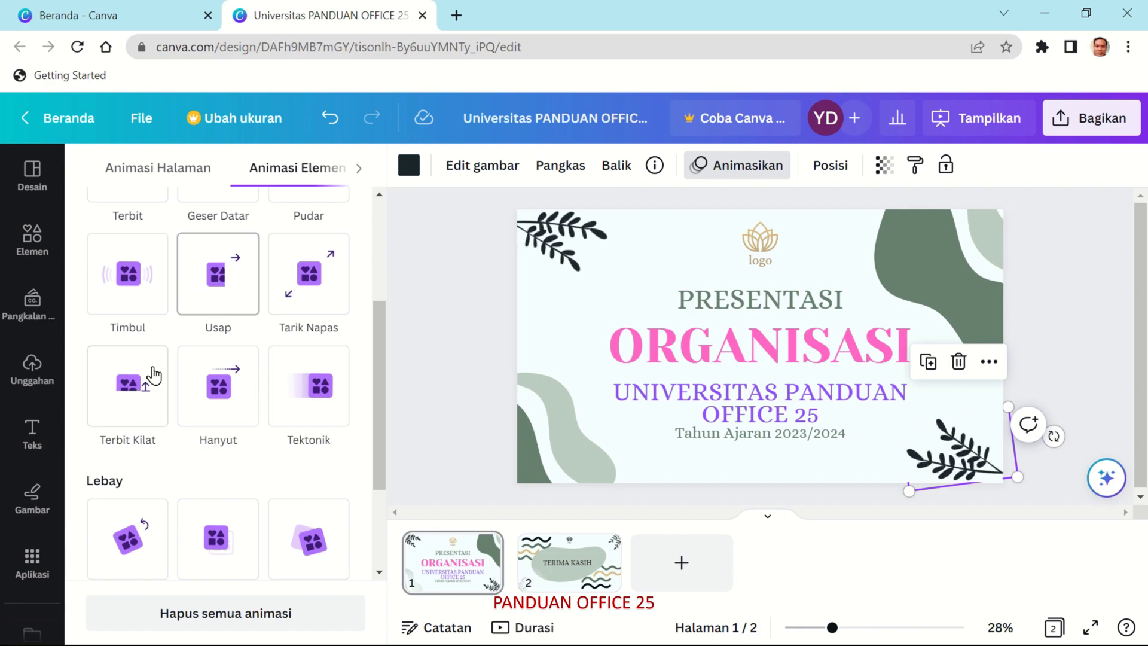
{"action": "left_click", "coordinate": [505, 359]}
{"action": "left_click", "coordinate": [505, 397]}
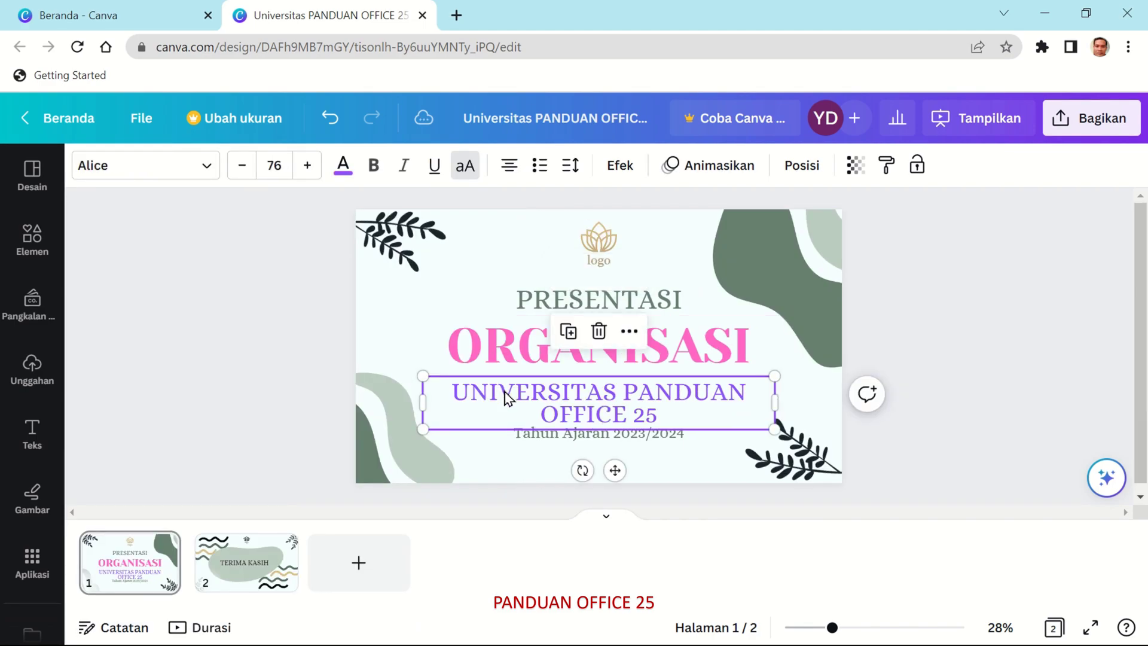
Step: Give the ORGANISASI title the Terbit text animation
{"action": "left_click", "coordinate": [330, 328]}
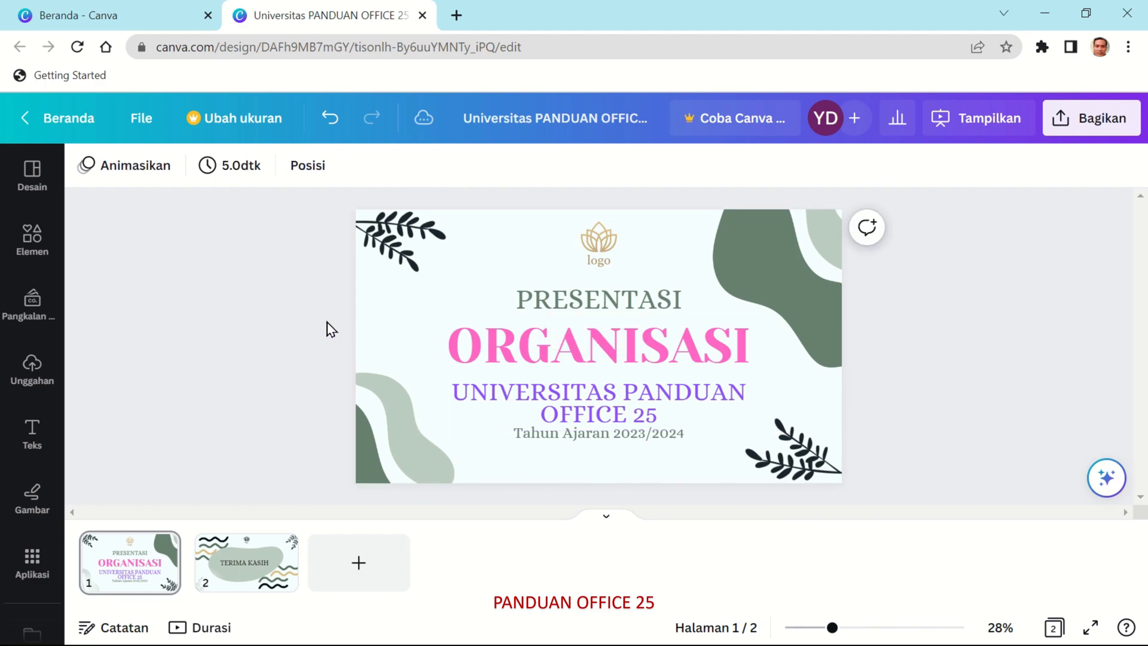
{"action": "left_click", "coordinate": [134, 172]}
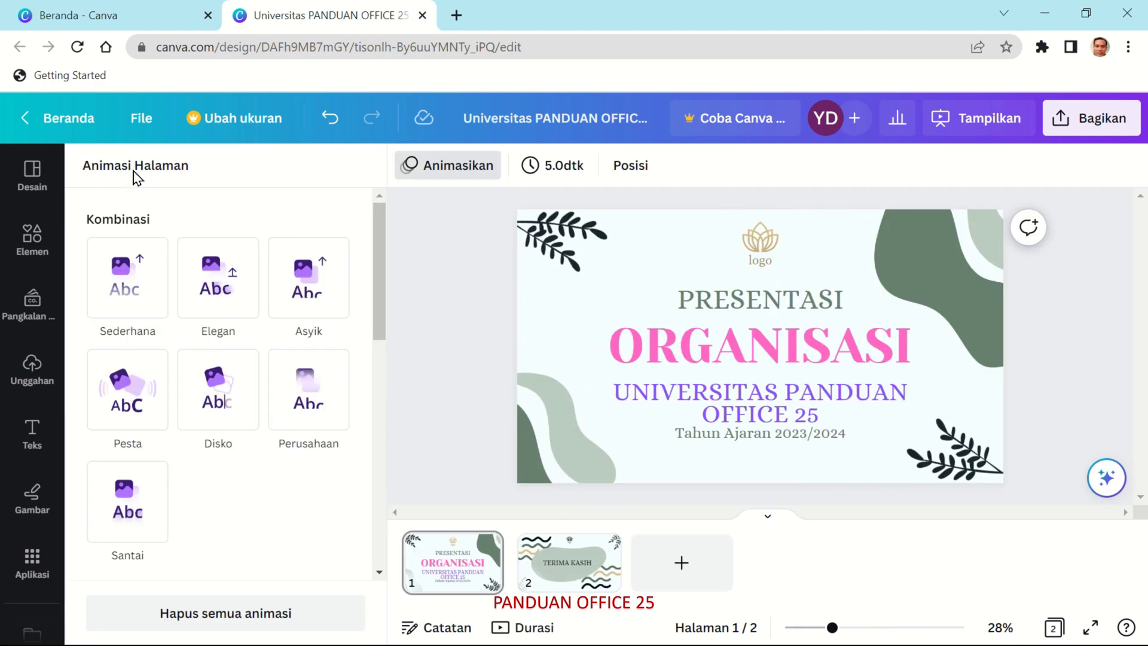
{"action": "left_click", "coordinate": [634, 361]}
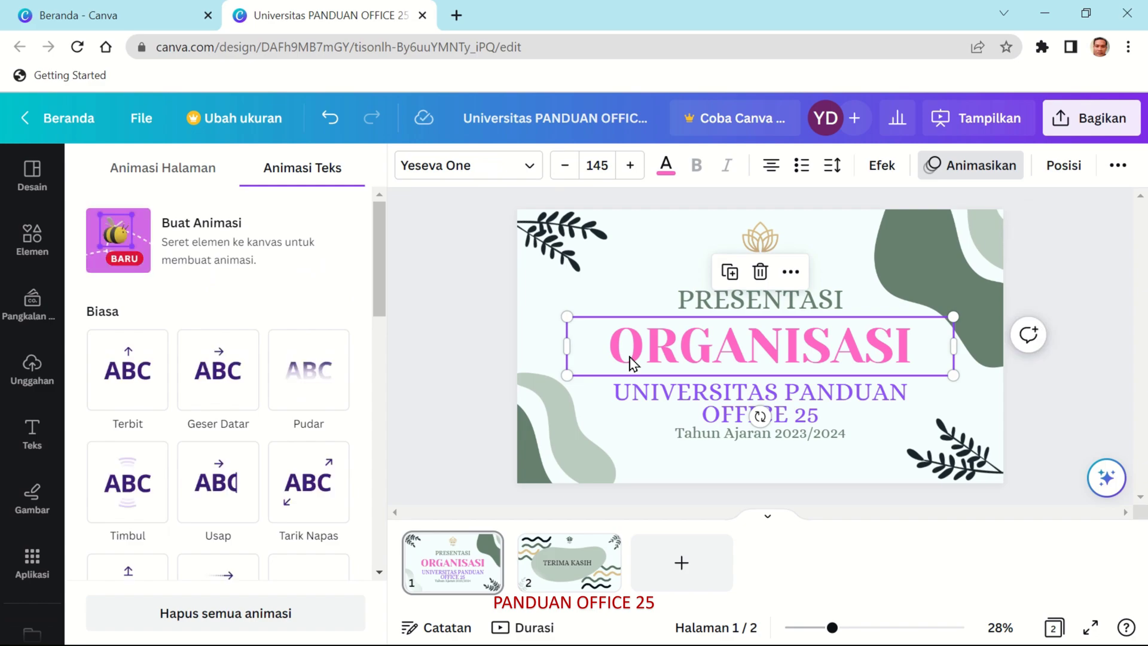
{"action": "left_click", "coordinate": [141, 382]}
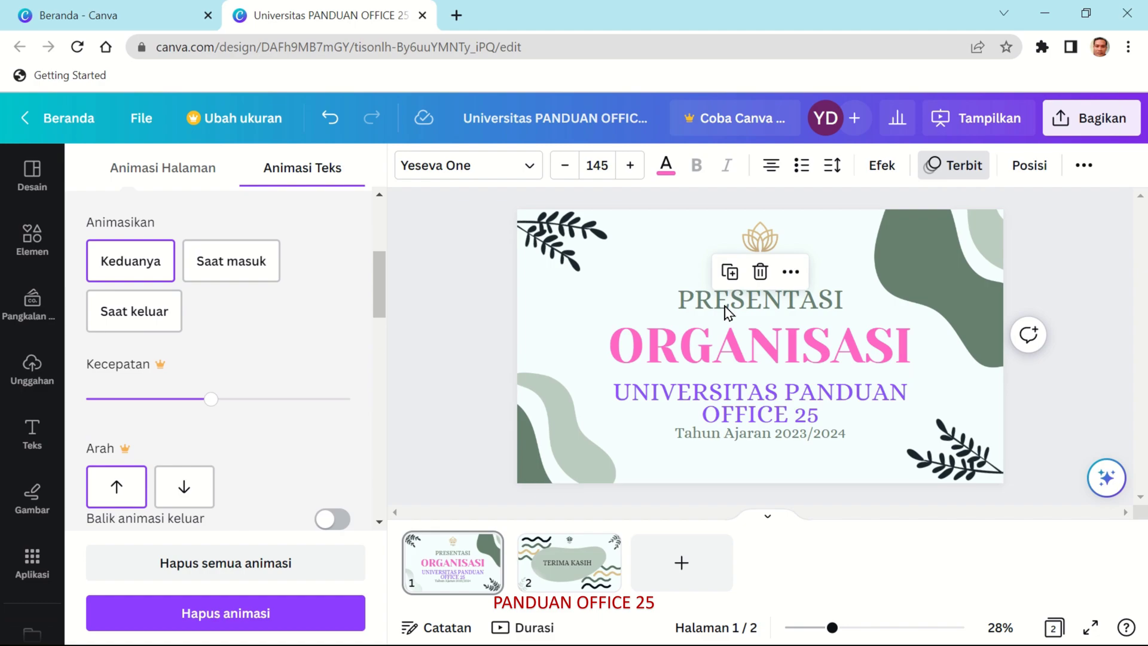
Step: Give the PRESENTASI heading the Usap wipe animation
{"action": "left_click", "coordinate": [728, 310]}
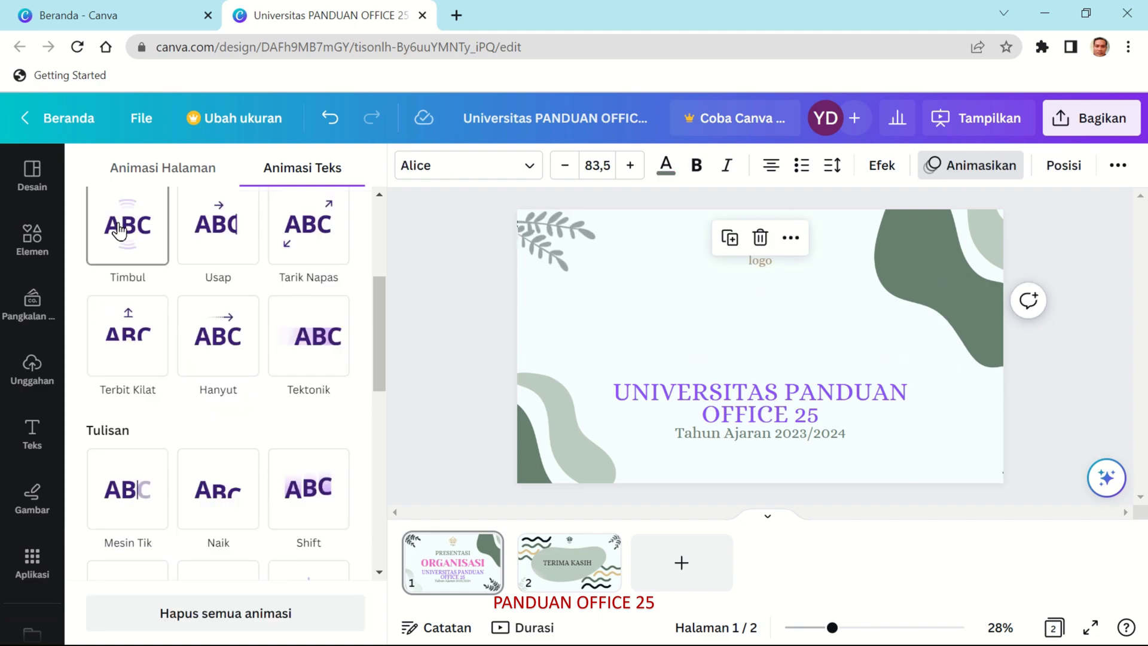
{"action": "left_click", "coordinate": [127, 332]}
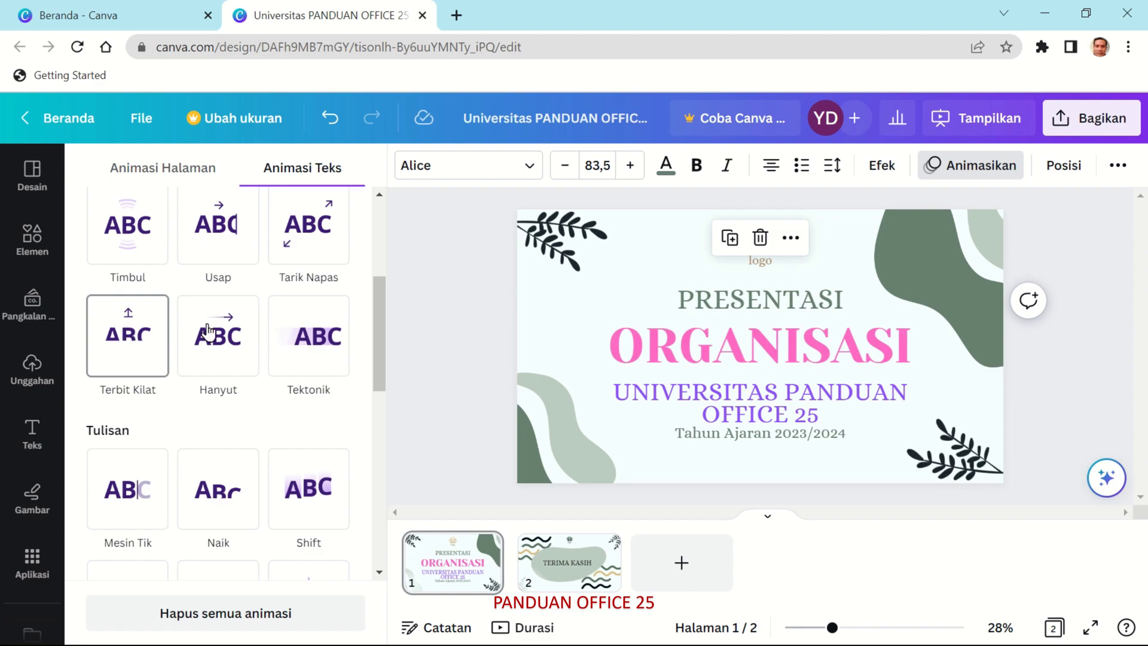
{"action": "left_click", "coordinate": [220, 242]}
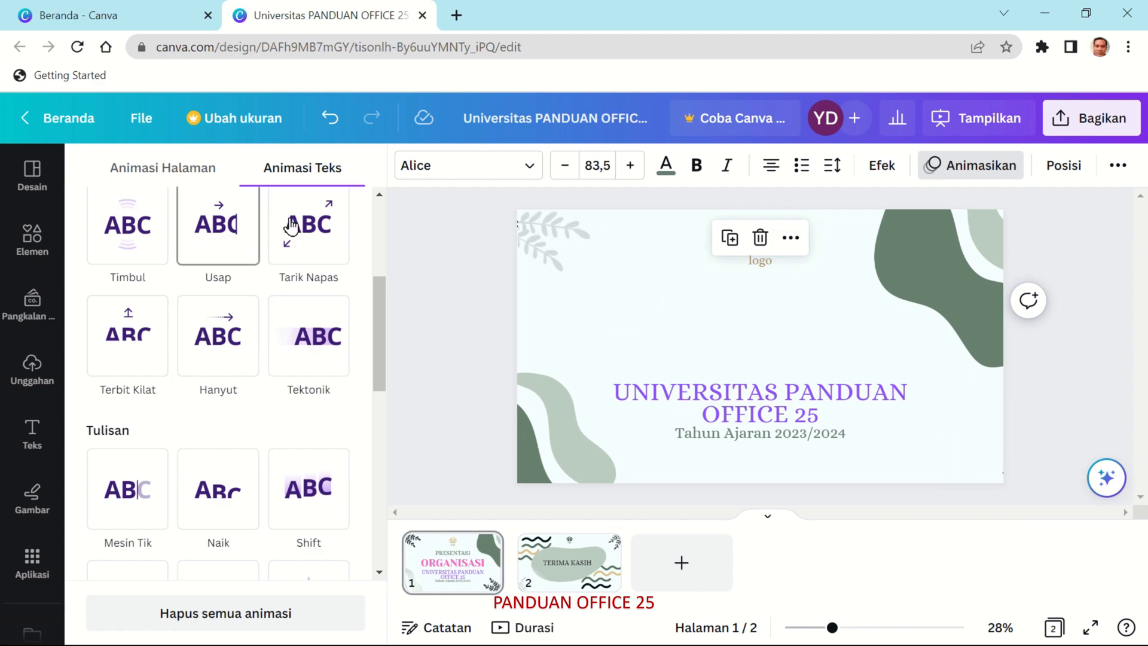
{"action": "left_click_drag", "start_coordinate": [379, 305], "coordinate": [374, 255]}
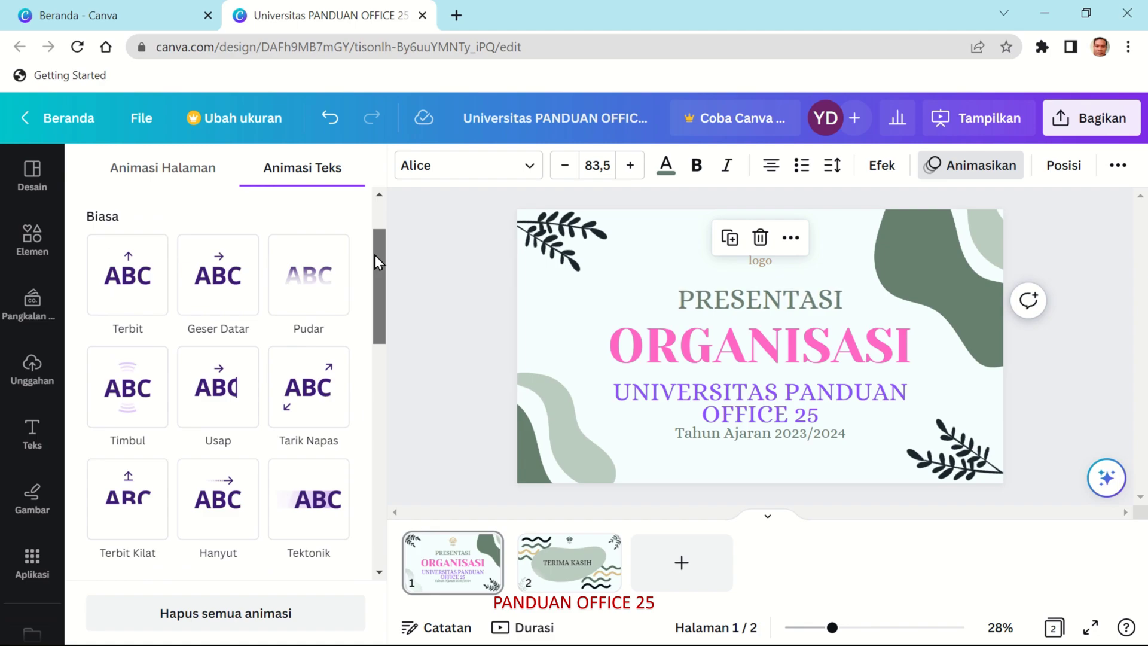
{"action": "left_click", "coordinate": [216, 383]}
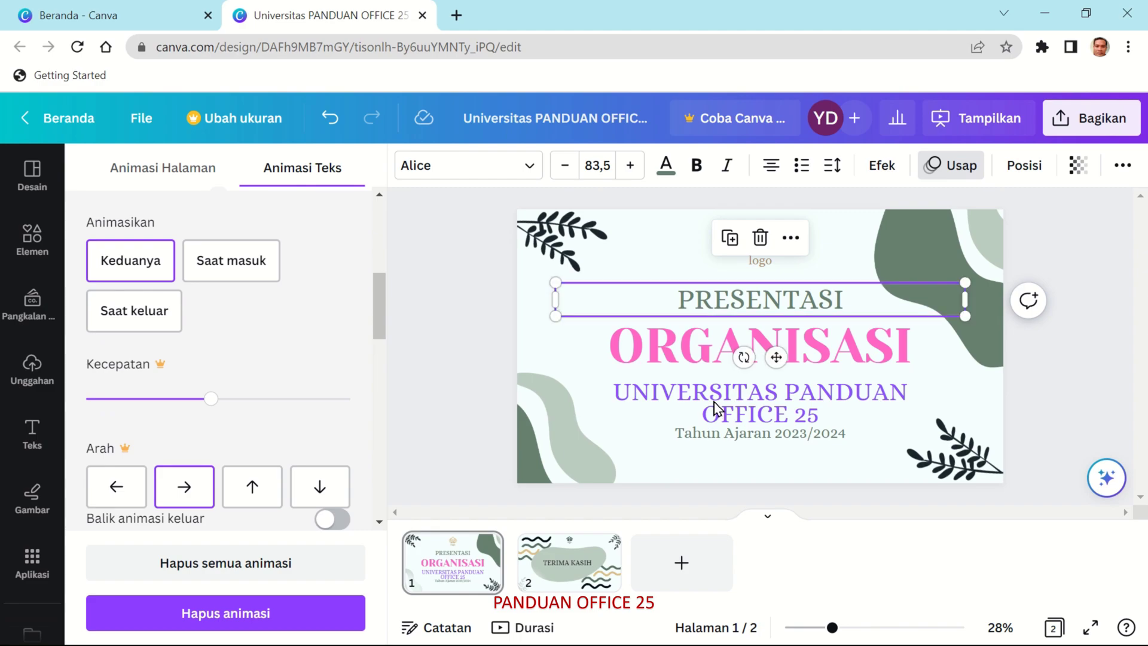
{"action": "key", "text": "Escape"}
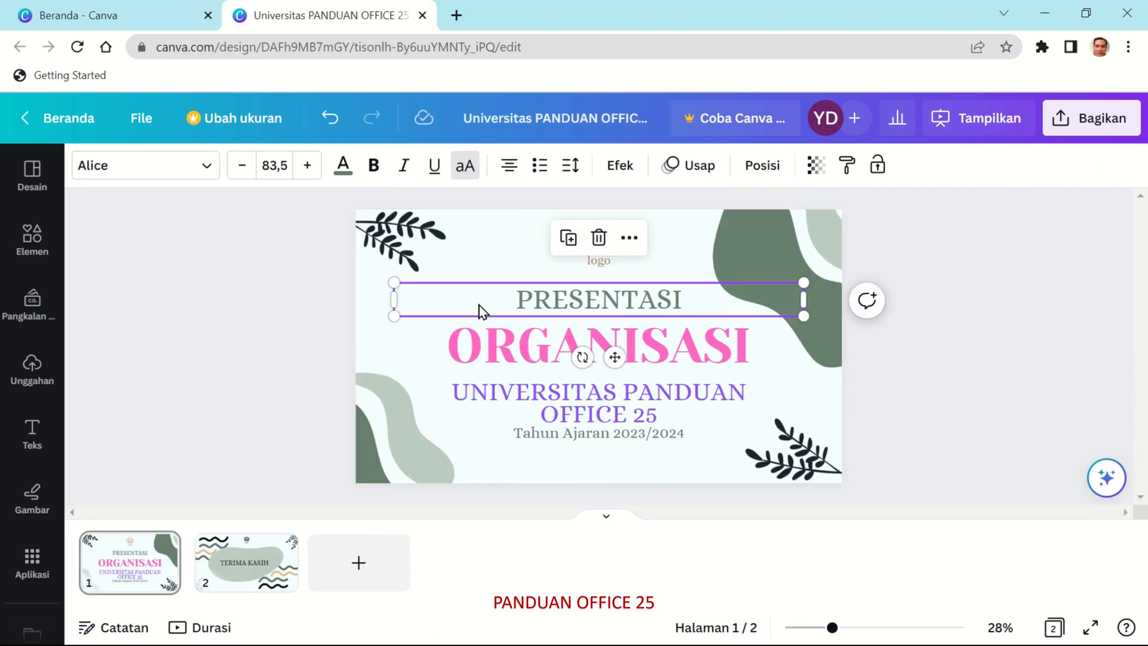
{"action": "left_click", "coordinate": [1009, 333]}
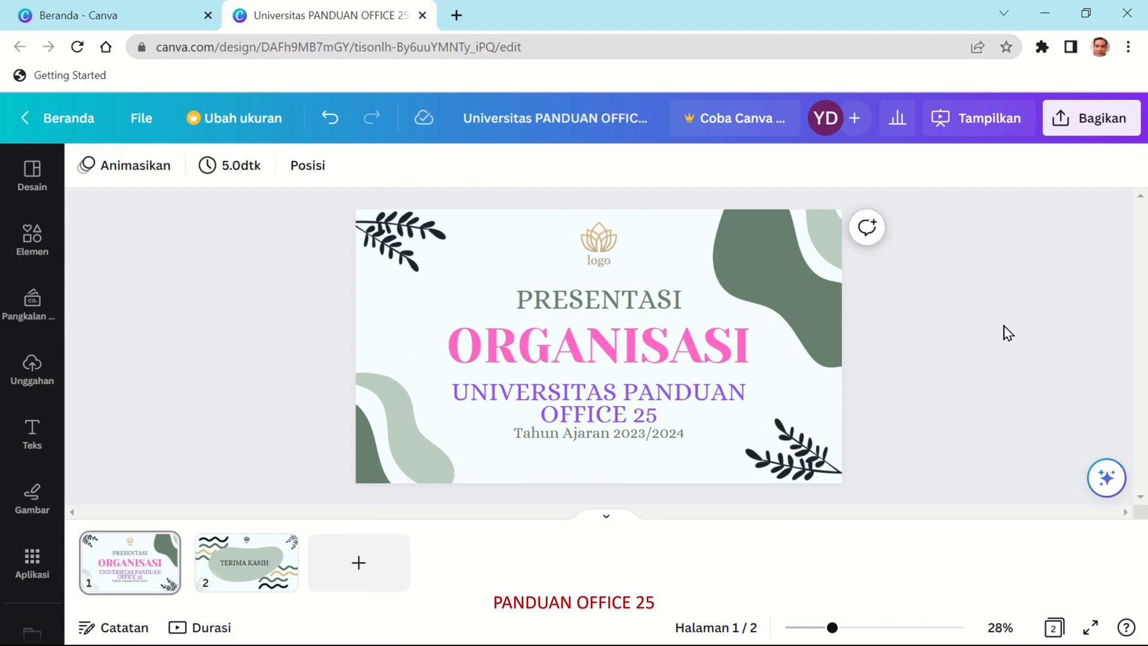
{"action": "left_click", "coordinate": [991, 126]}
{"action": "left_click", "coordinate": [1010, 129]}
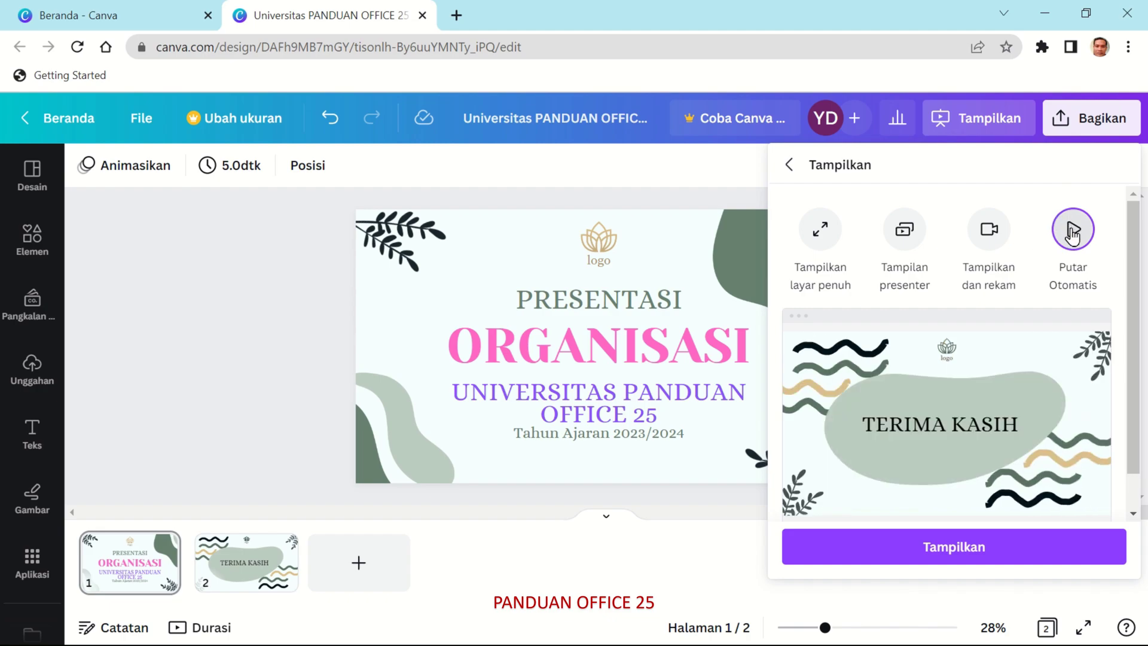
{"action": "left_click", "coordinate": [821, 239]}
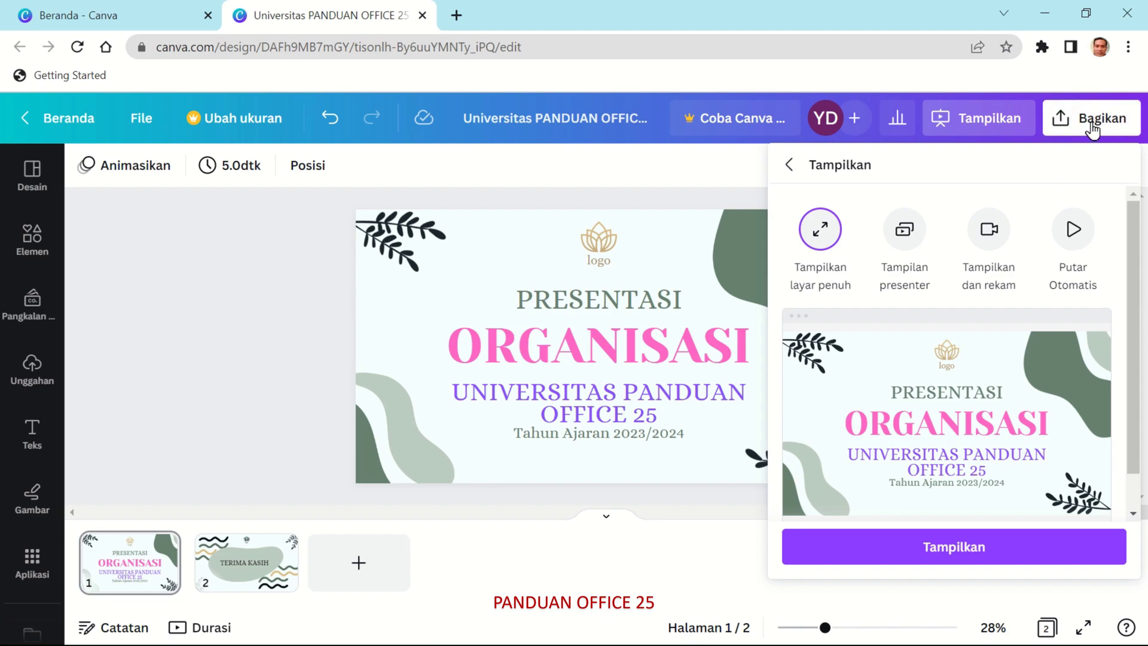
{"action": "left_click", "coordinate": [950, 119]}
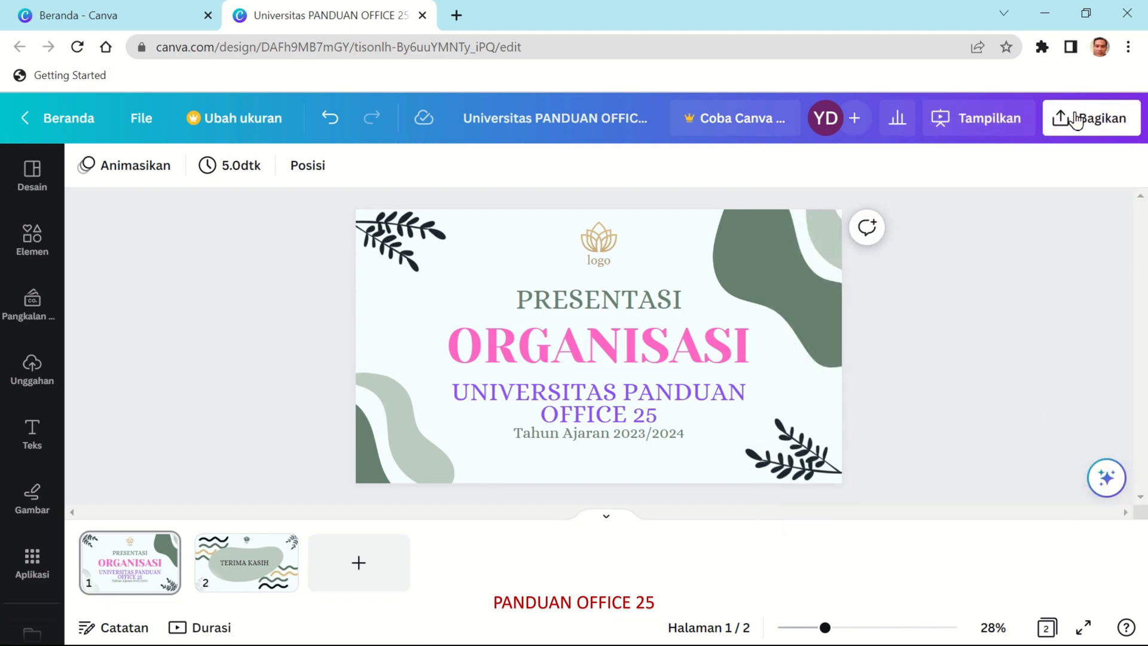
Step: Under Bagikan > Lainnya, choose saving as Microsoft PowerPoint
{"action": "left_click", "coordinate": [1085, 123]}
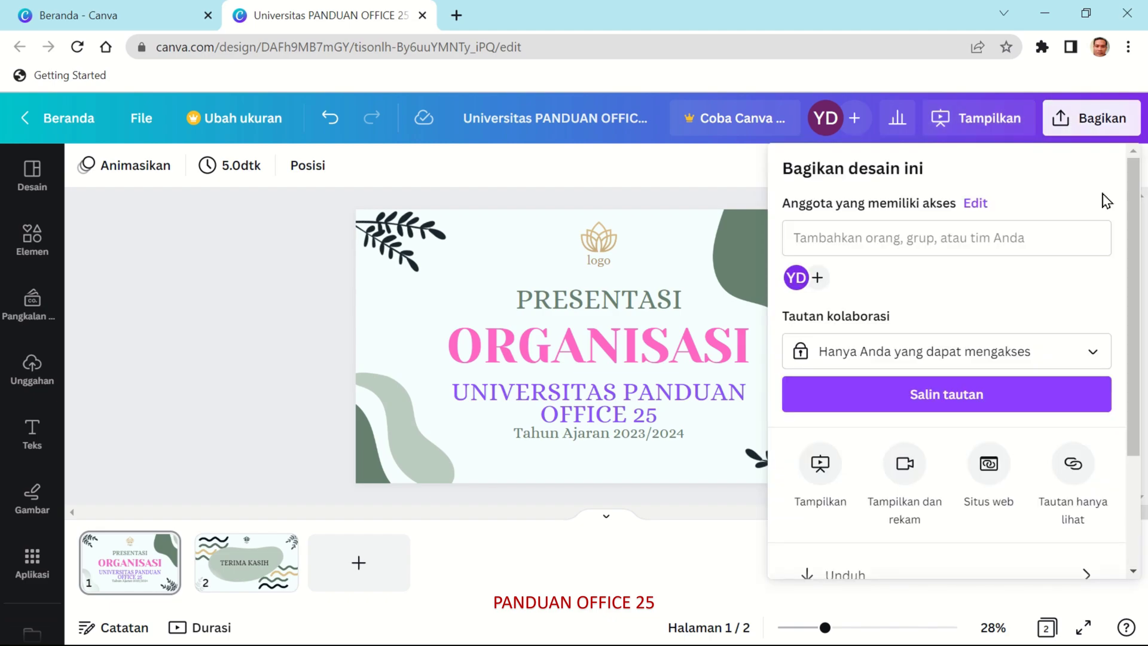
{"action": "scroll", "coordinate": [1135, 246], "scroll_direction": "down", "scroll_amount": 3}
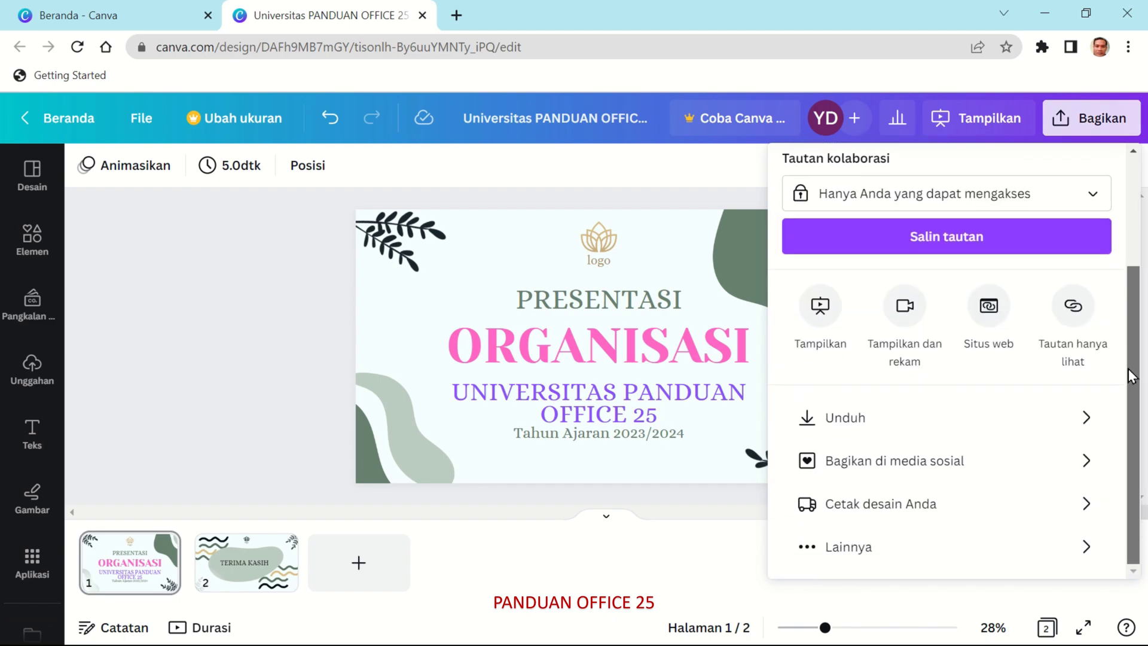
{"action": "left_click", "coordinate": [837, 549]}
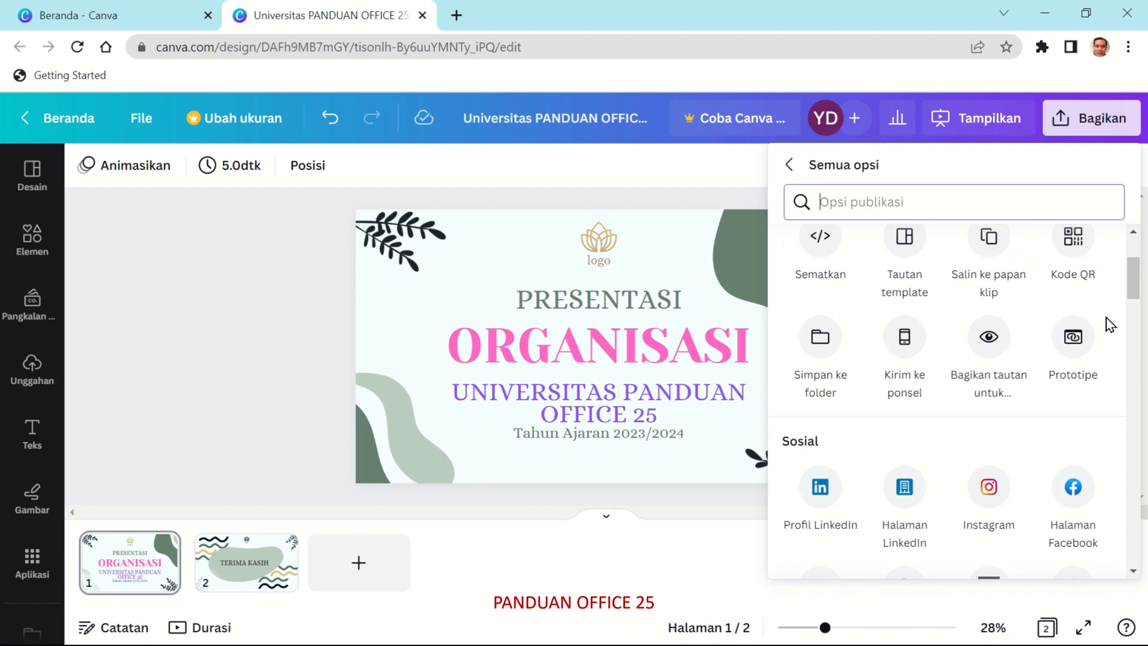
{"action": "left_click_drag", "start_coordinate": [1131, 278], "coordinate": [1131, 341]}
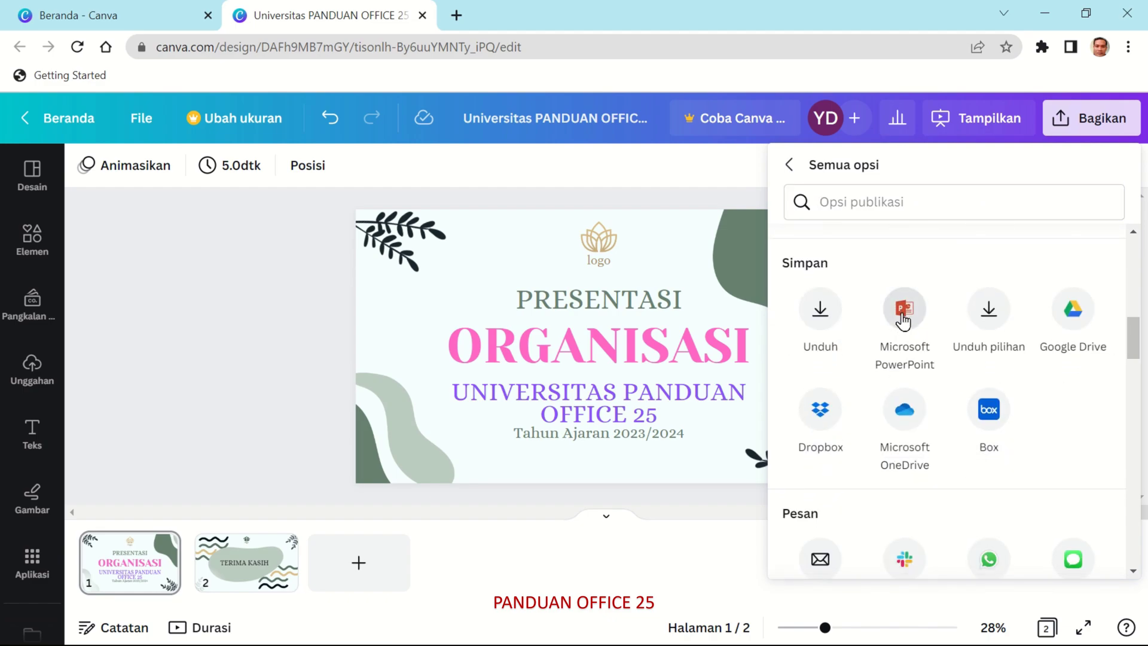
{"action": "left_click", "coordinate": [903, 320]}
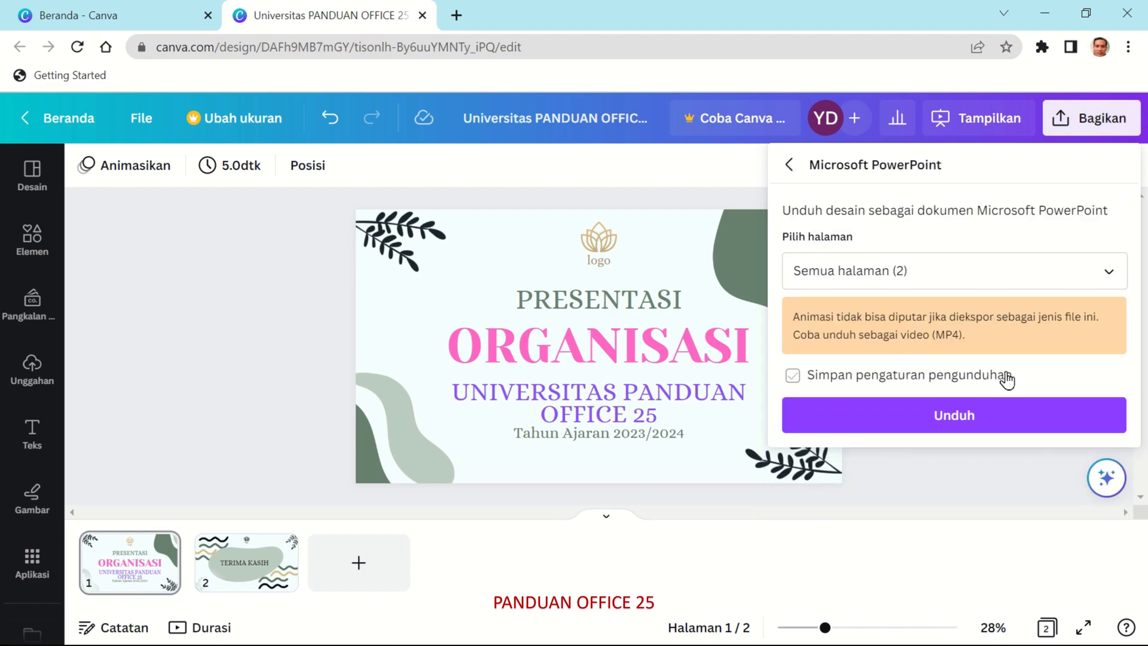
Step: Tick Simpan pengaturan pengunduhan and download both pages as PPTX
{"action": "left_click", "coordinate": [792, 375]}
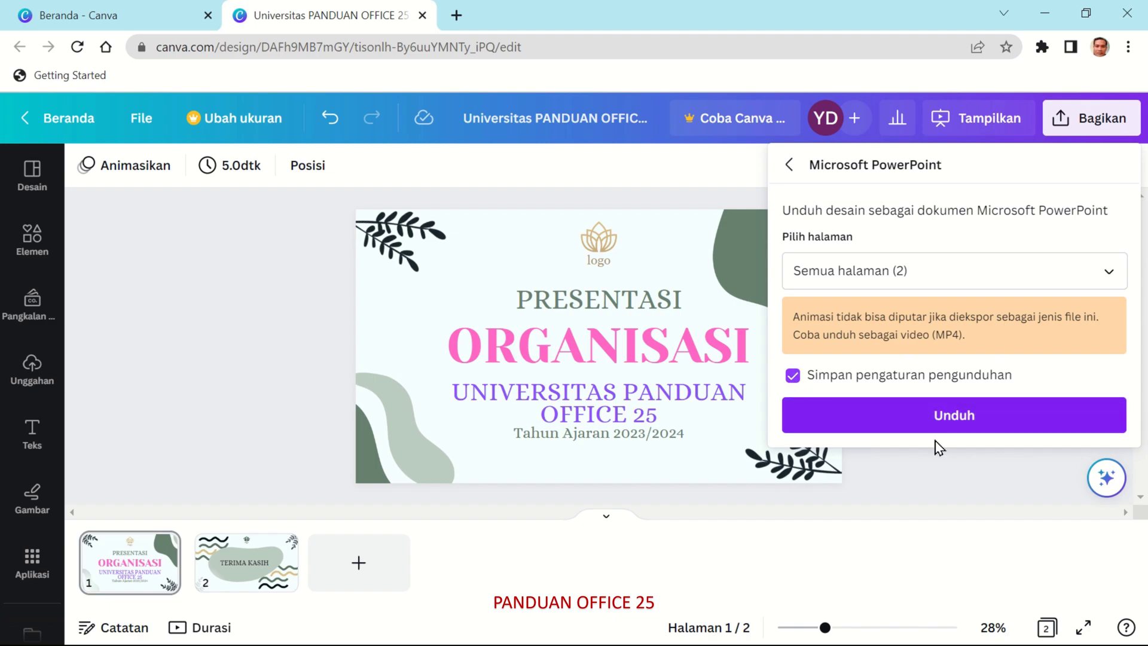
{"action": "left_click", "coordinate": [954, 421]}
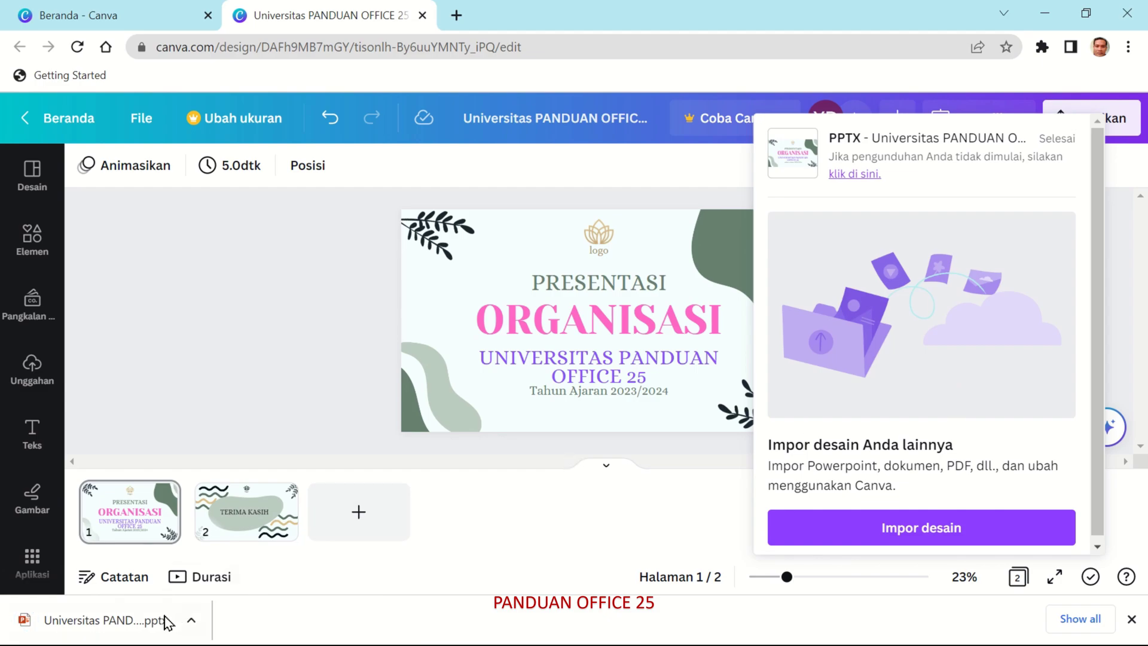
Step: Open the downloaded .pptx file in PowerPoint from the download bar
{"action": "left_click", "coordinate": [120, 622]}
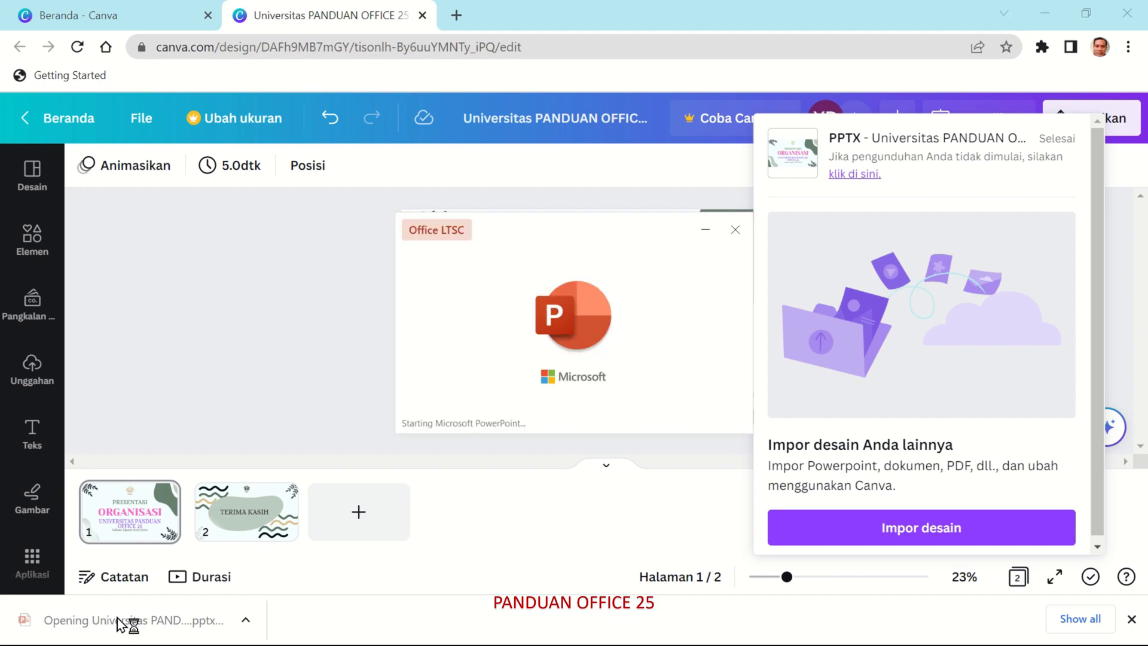